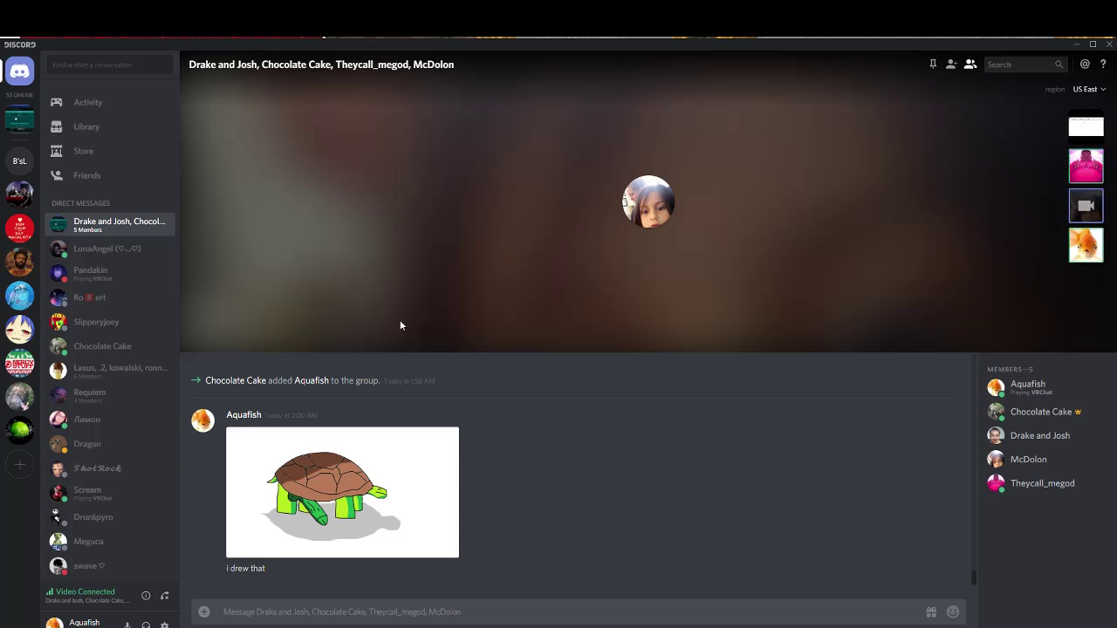
Step: Make the participant's Paint screen share the main call view
mouse_move(277, 307)
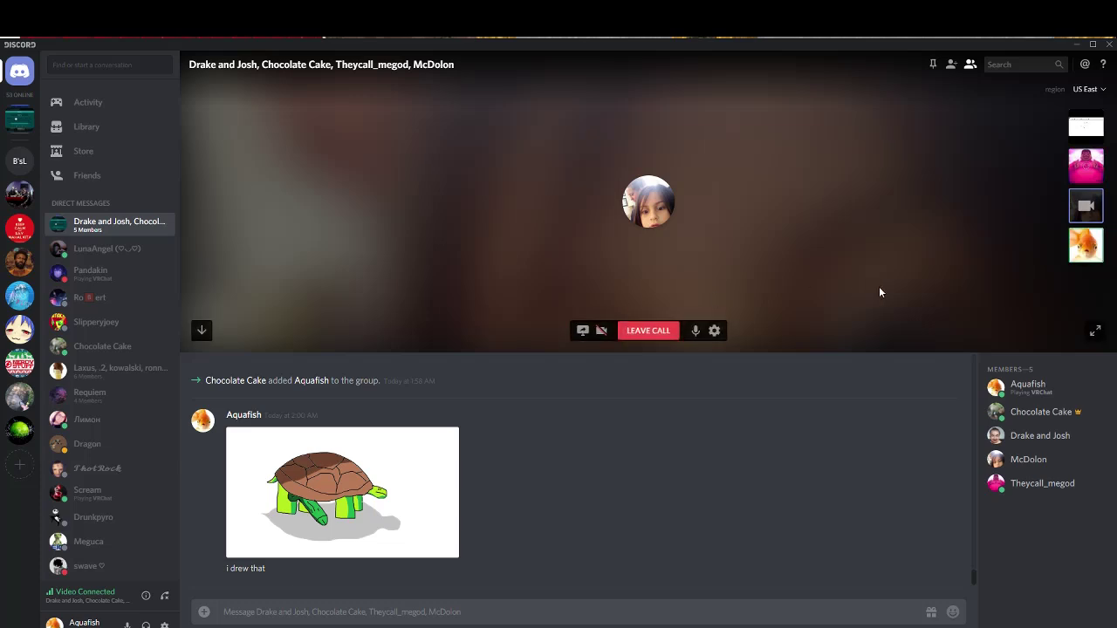
click(1086, 126)
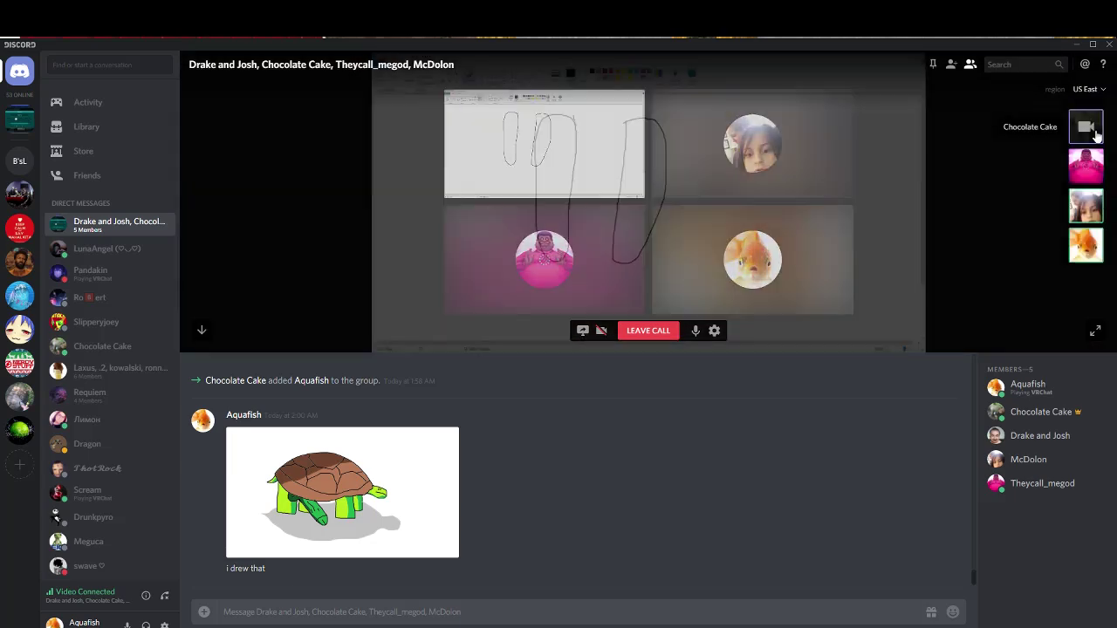
Step: Watch the shared hot dog sketch full screen, then switch to the four-tile grid
click(1096, 334)
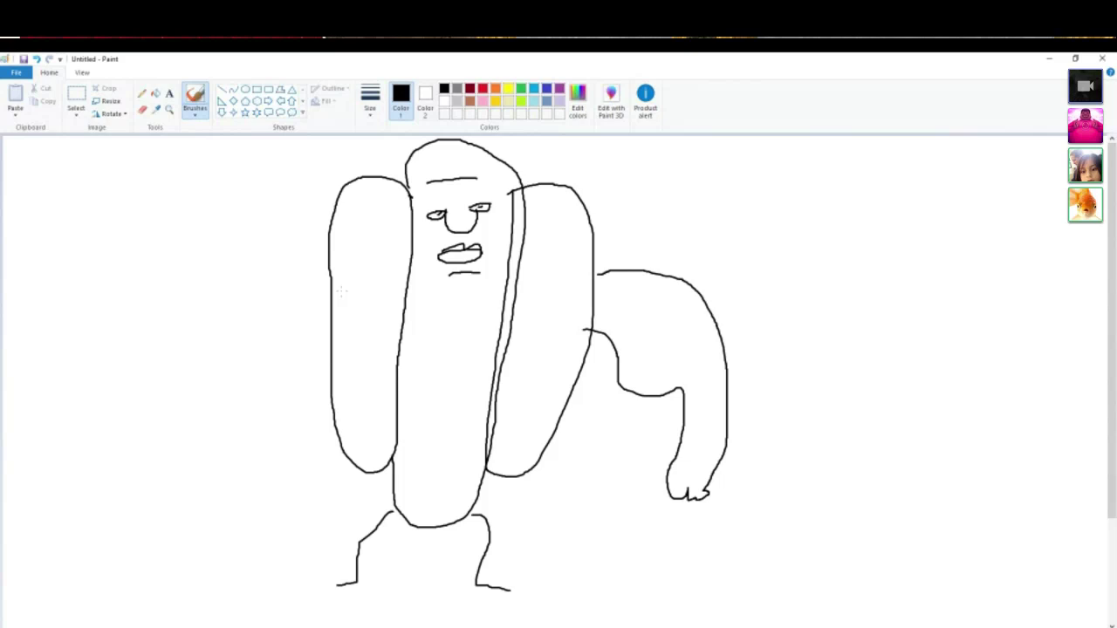
mouse_move(328, 247)
mouse_down()
mouse_move(294, 237)
mouse_move(149, 347)
mouse_move(132, 429)
mouse_up()
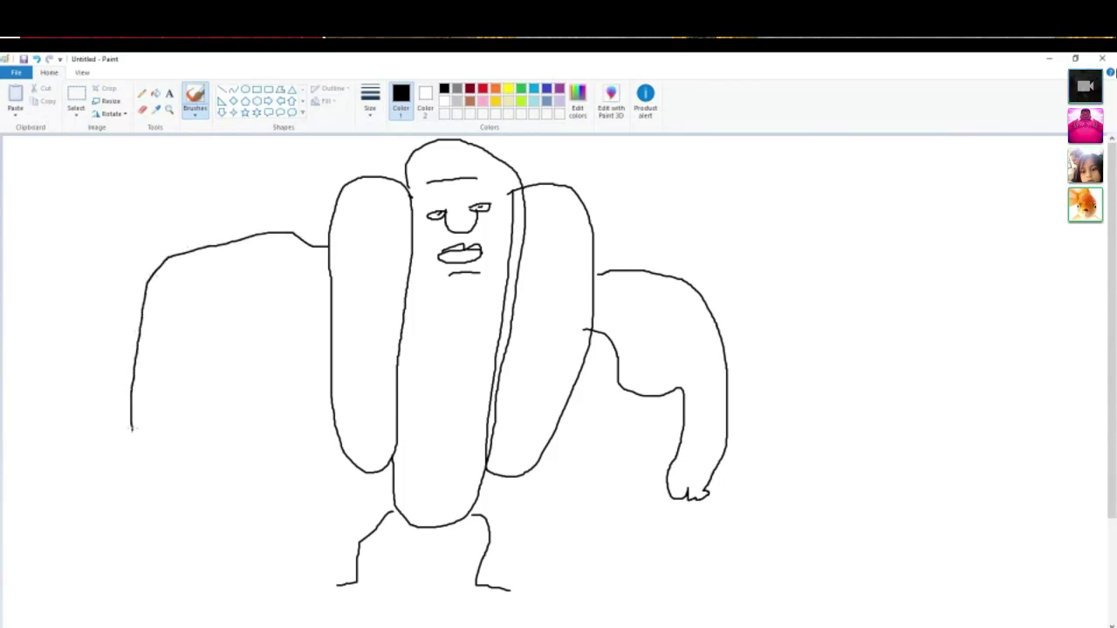
click(1097, 81)
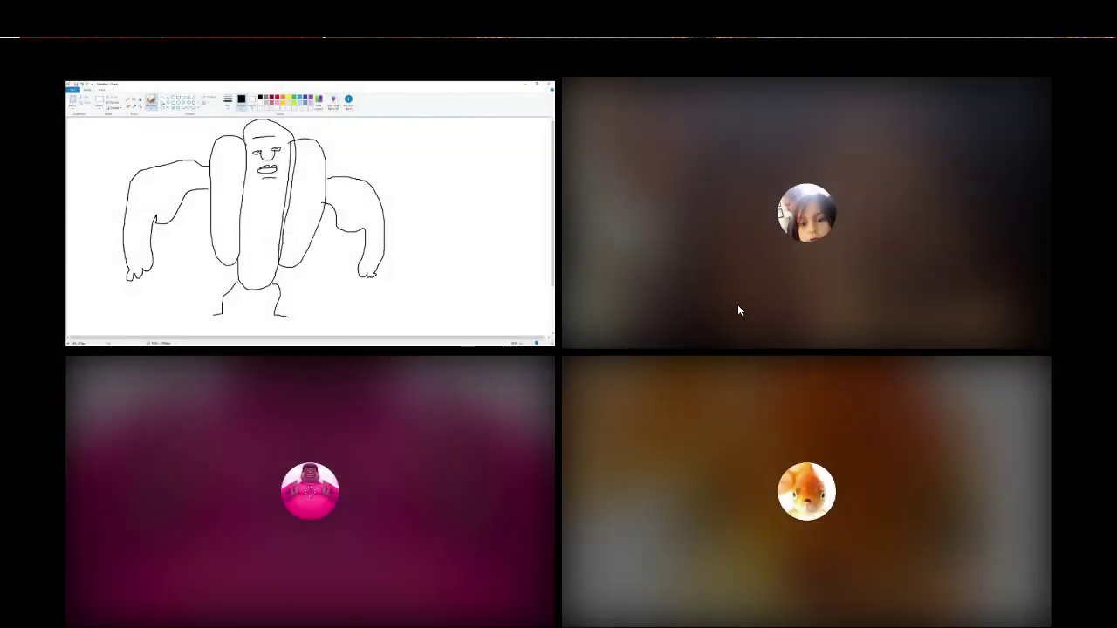
Step: Follow the shared drawing full screen until the share ends and avatars return
click(486, 289)
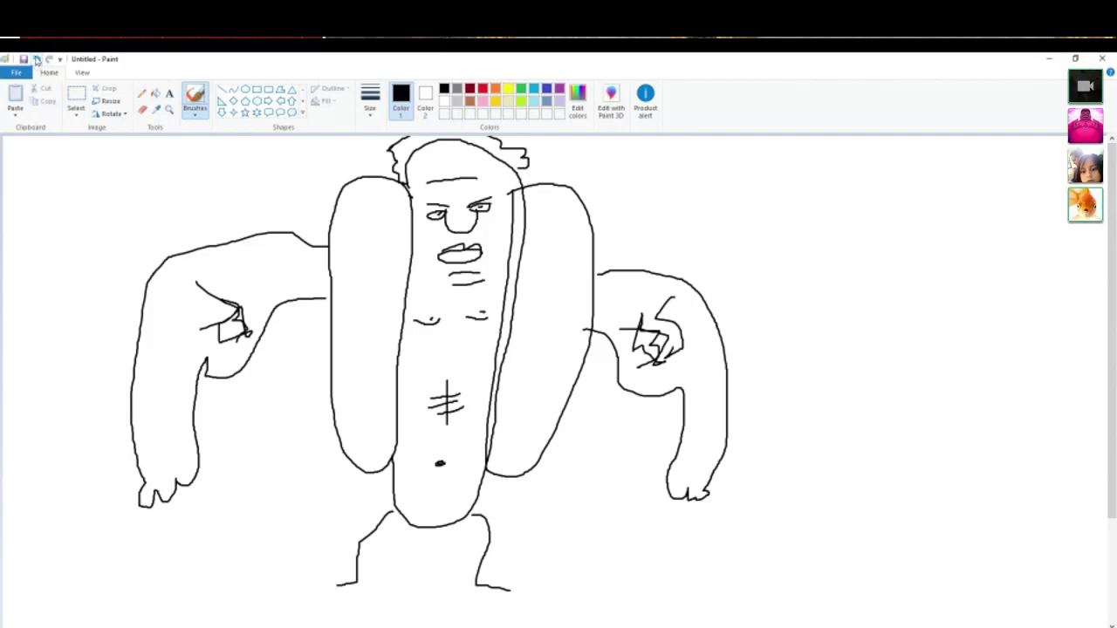
click(37, 59)
click(37, 59)
click(37, 60)
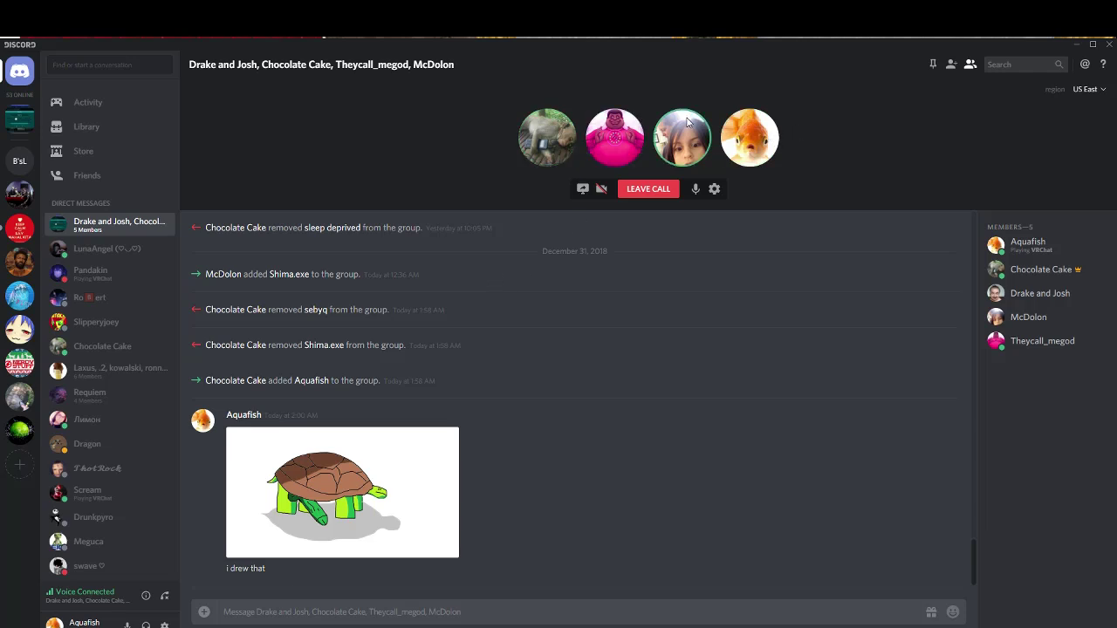
Step: View two group members' profile cards, then close them
click(1001, 337)
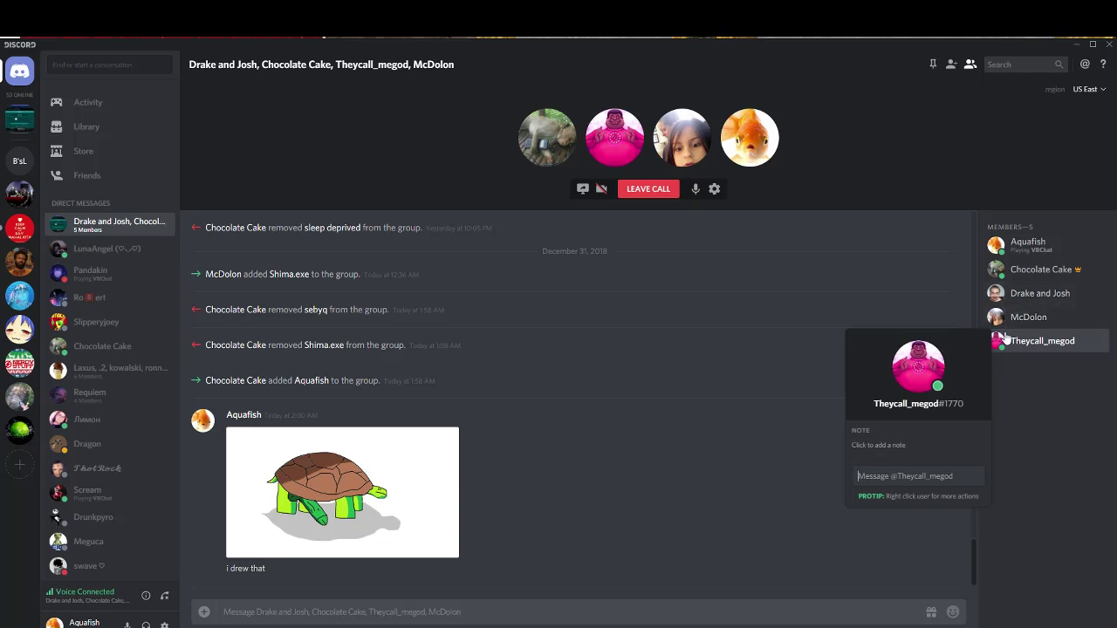
click(1021, 294)
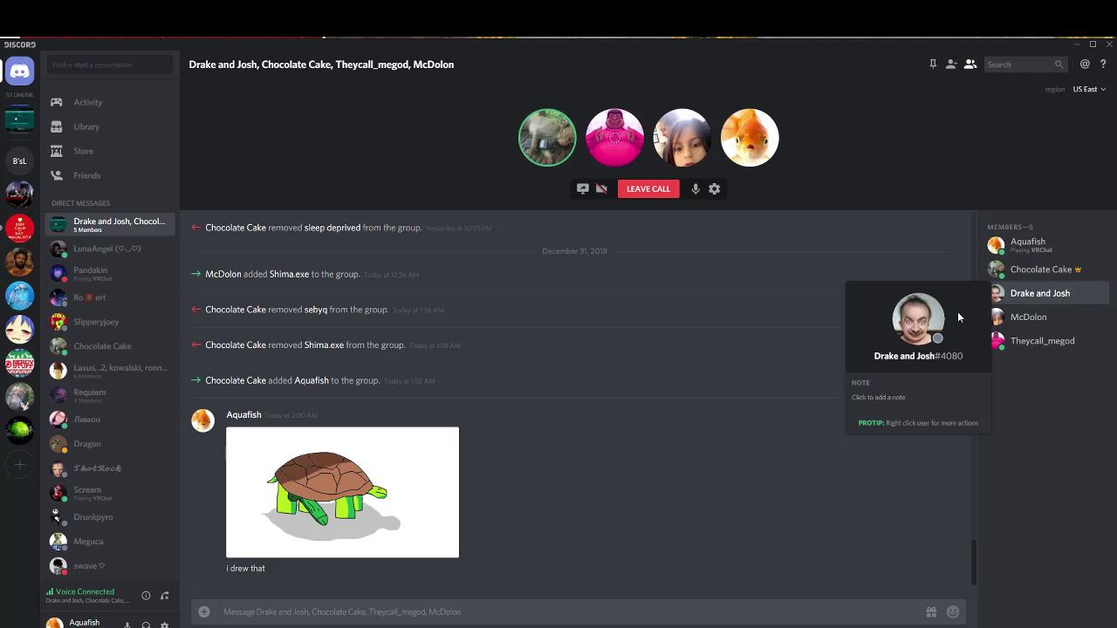
click(838, 347)
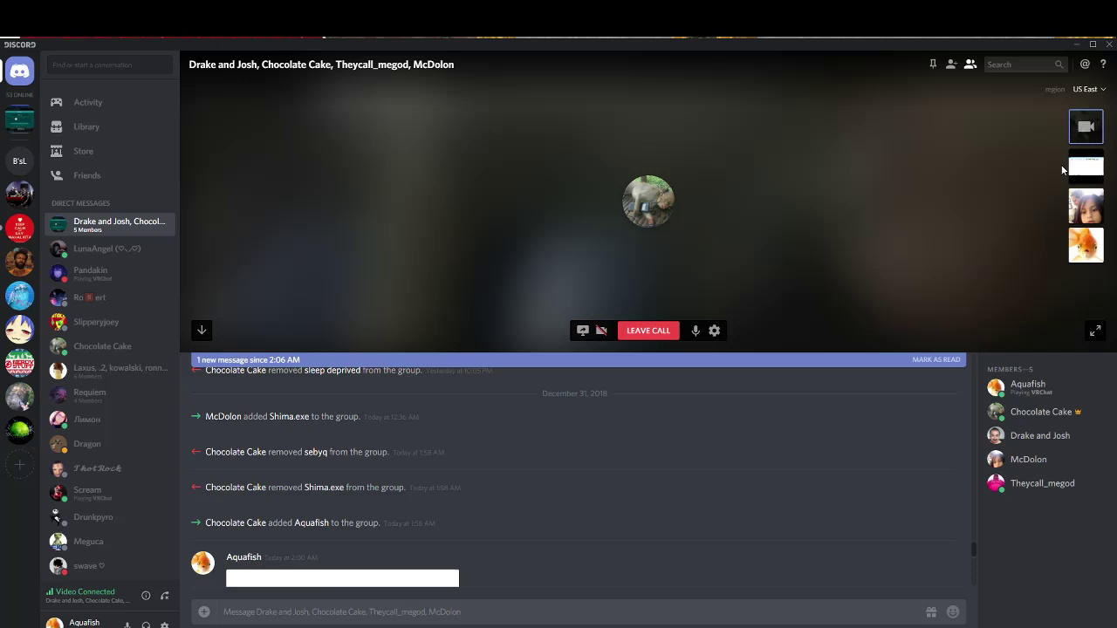
Step: Feature the other participant's head-over-photo Paint share full screen
click(1095, 167)
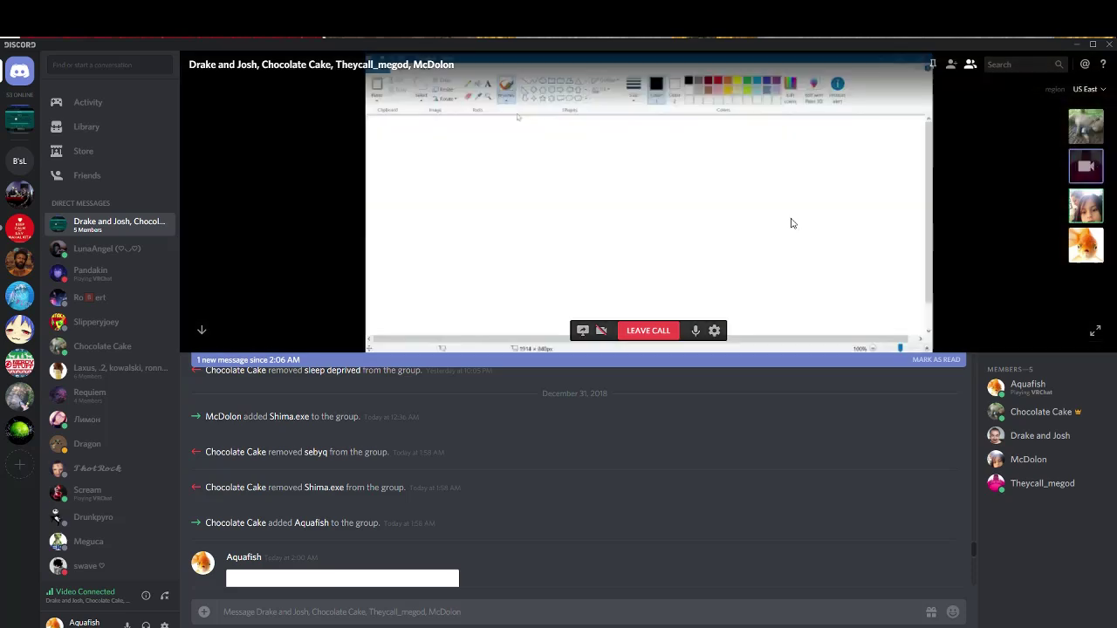
click(1095, 333)
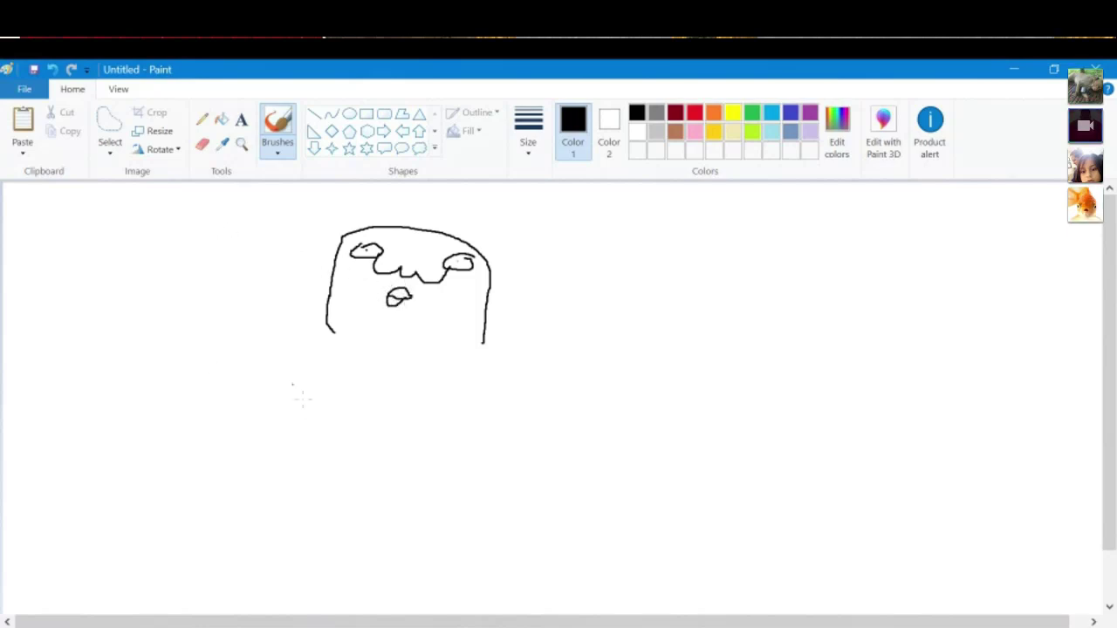
click(22, 122)
mouse_move(111, 242)
mouse_down()
mouse_move(242, 374)
mouse_move(320, 404)
mouse_move(381, 404)
mouse_move(381, 379)
mouse_move(391, 409)
mouse_up()
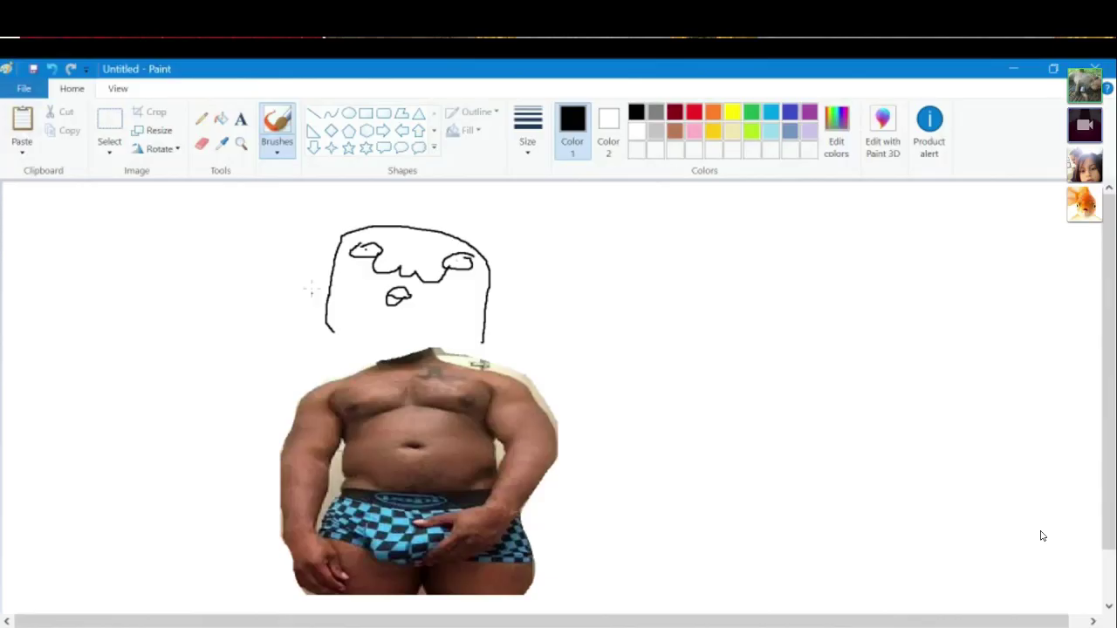
Step: Exit full screen and minimize Chrome to get back to the Discord call
key(Escape)
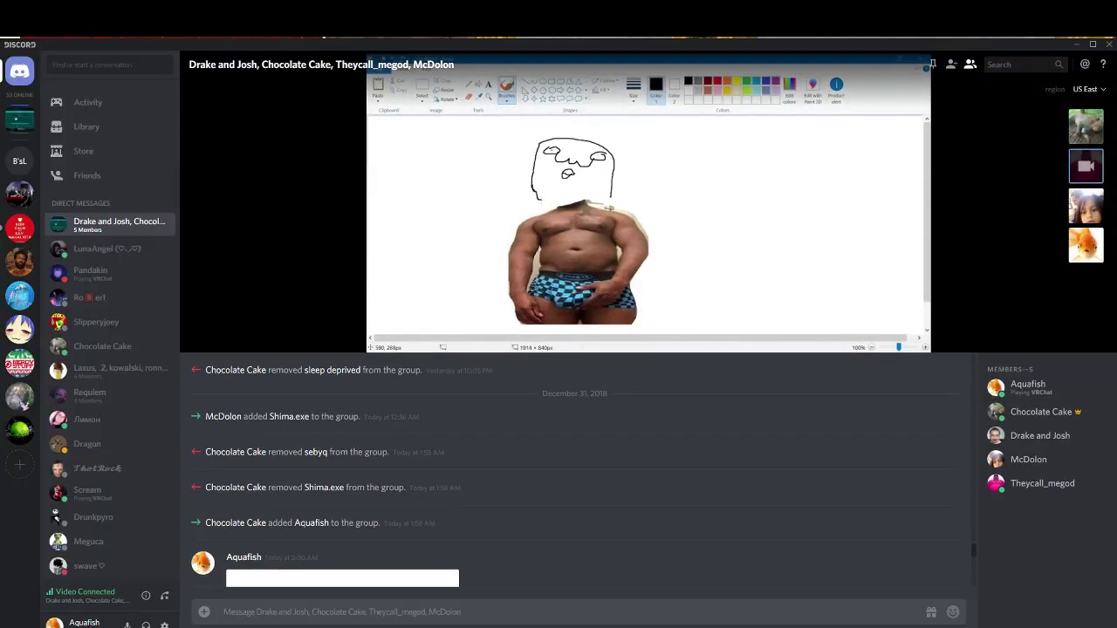
key(alt+Tab)
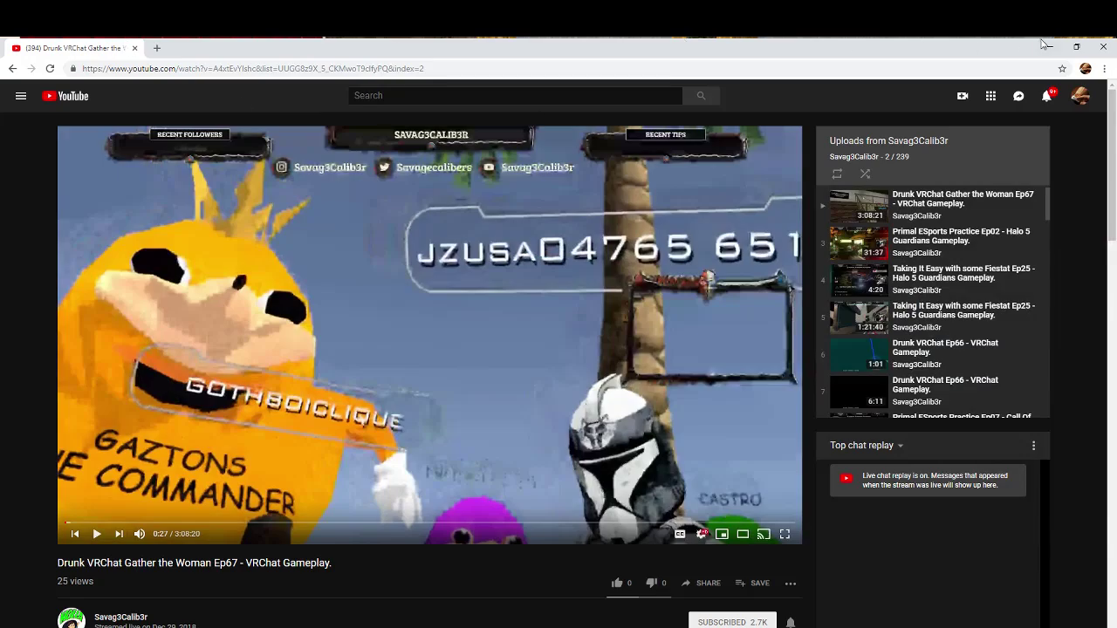
click(1050, 46)
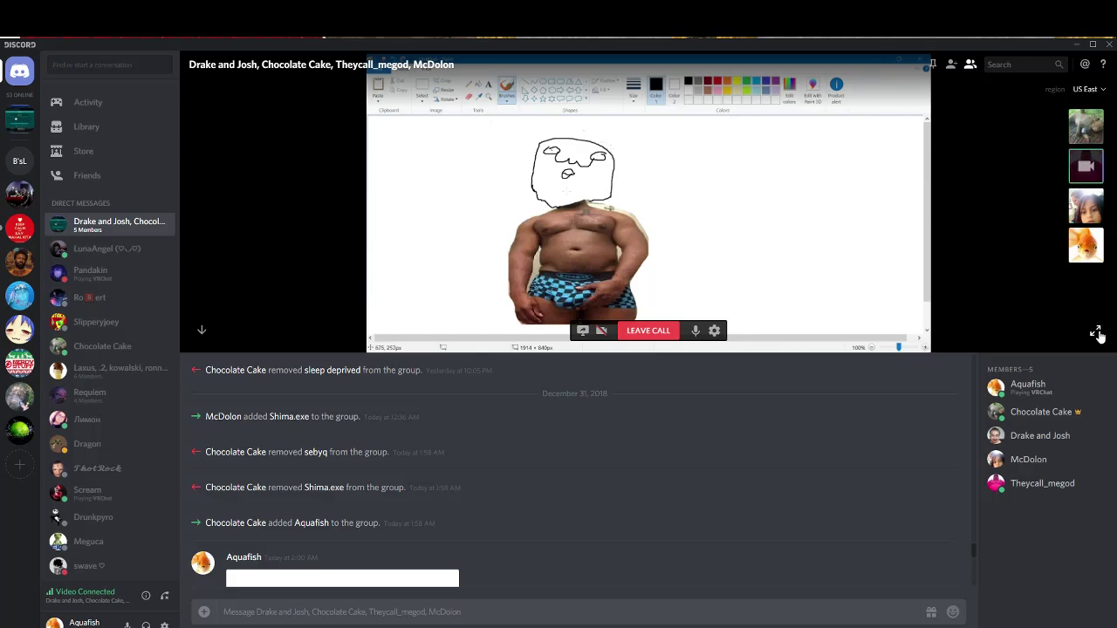
Step: Watch the shared Paint screen full screen until the share stops
click(1095, 330)
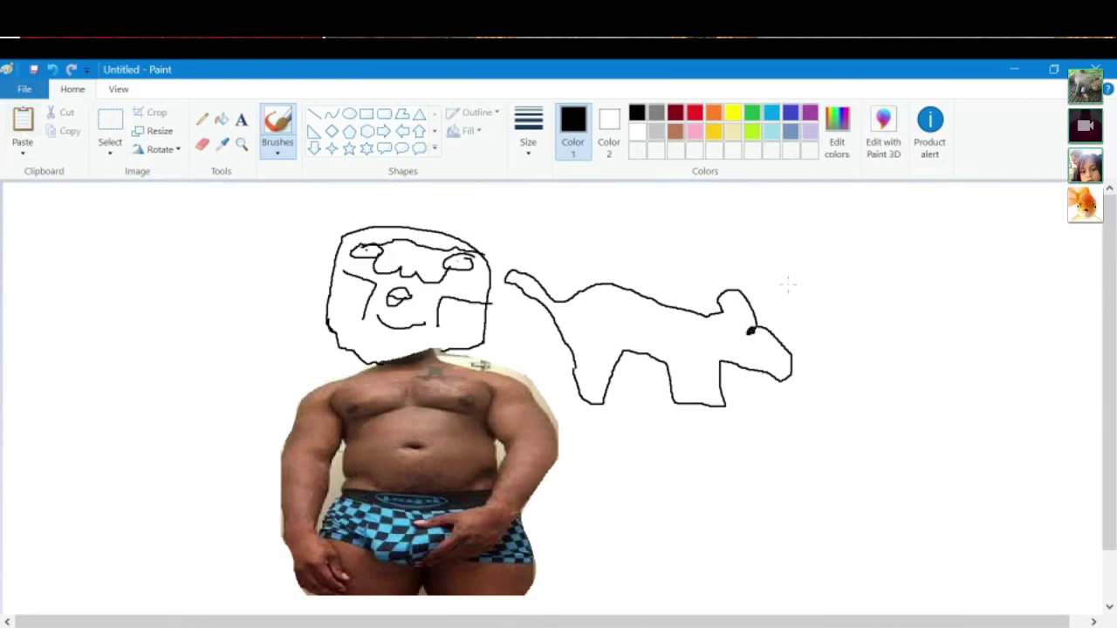
click(110, 122)
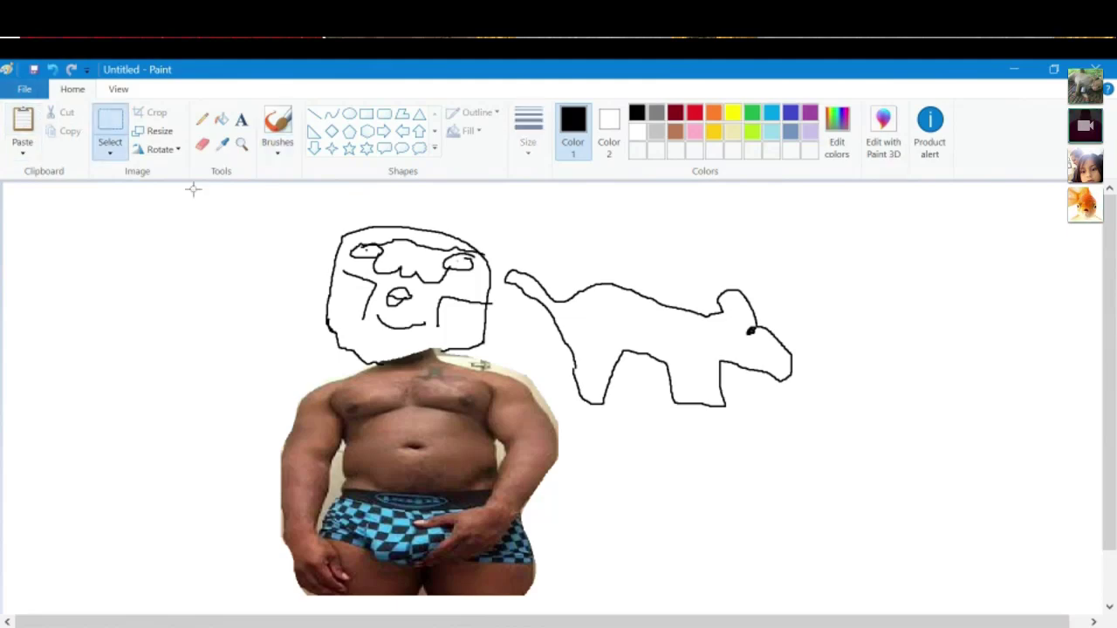
mouse_move(390, 200)
mouse_down()
mouse_move(390, 593)
mouse_move(724, 561)
mouse_up()
drag(41, 444, 387, 200)
drag(130, 237, 190, 290)
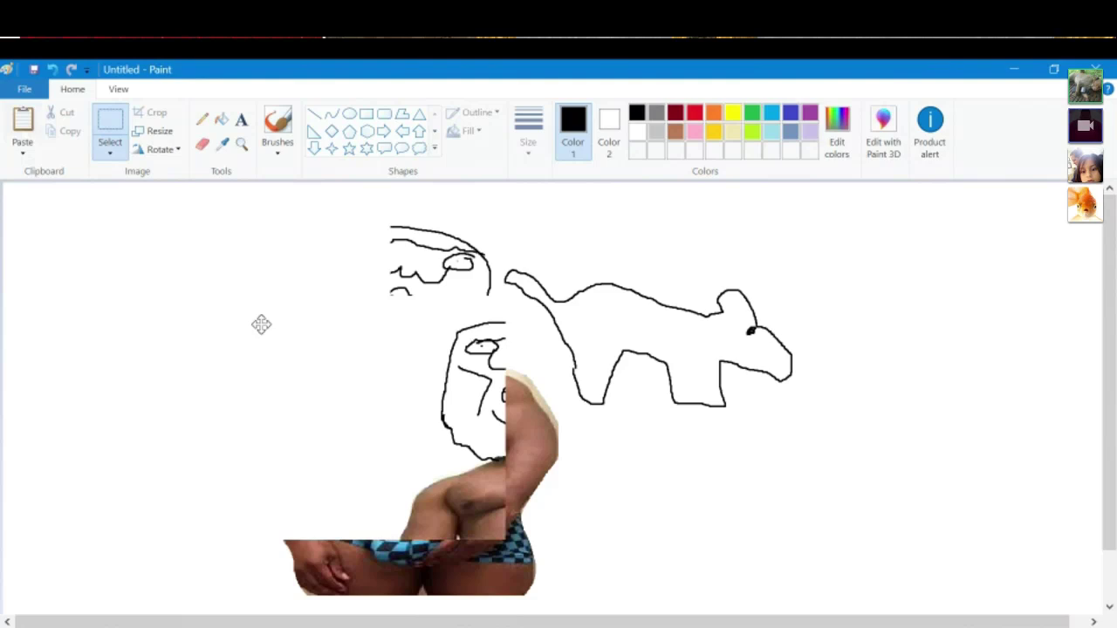
drag(261, 325, 47, 329)
key(Delete)
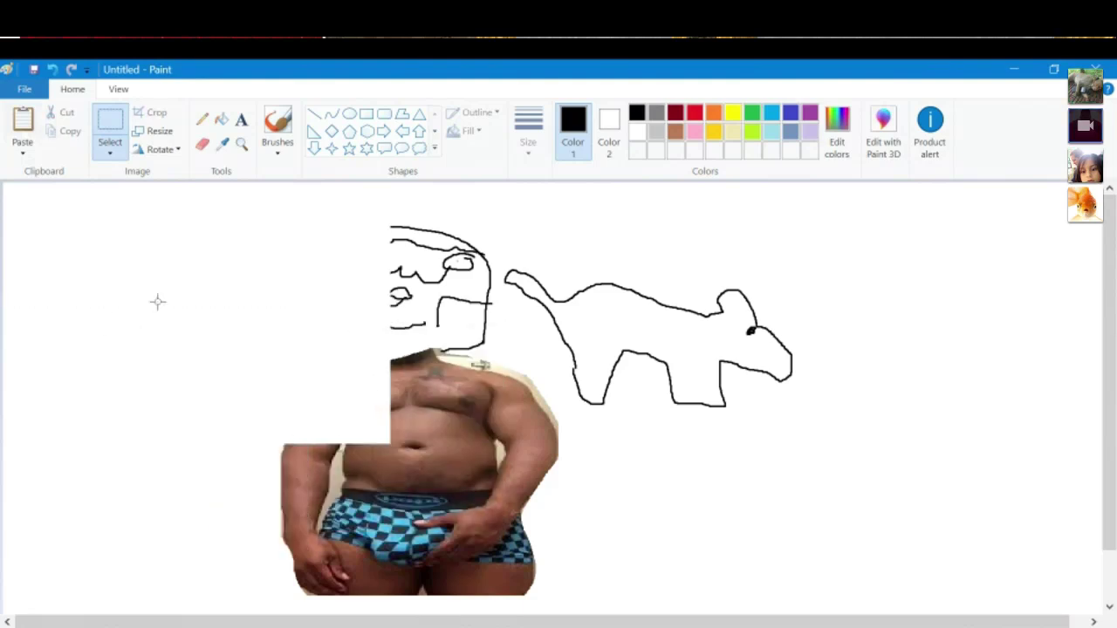
drag(138, 191, 716, 504)
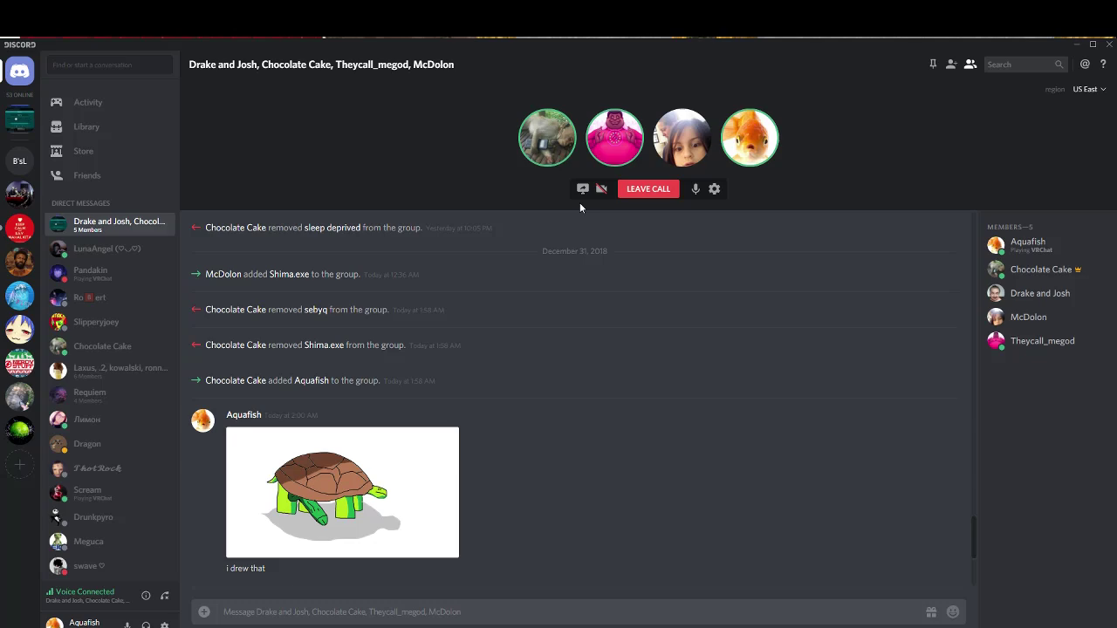
Step: Share your entire screen to the call at 720p 30 fps, then switch to Paint
click(582, 190)
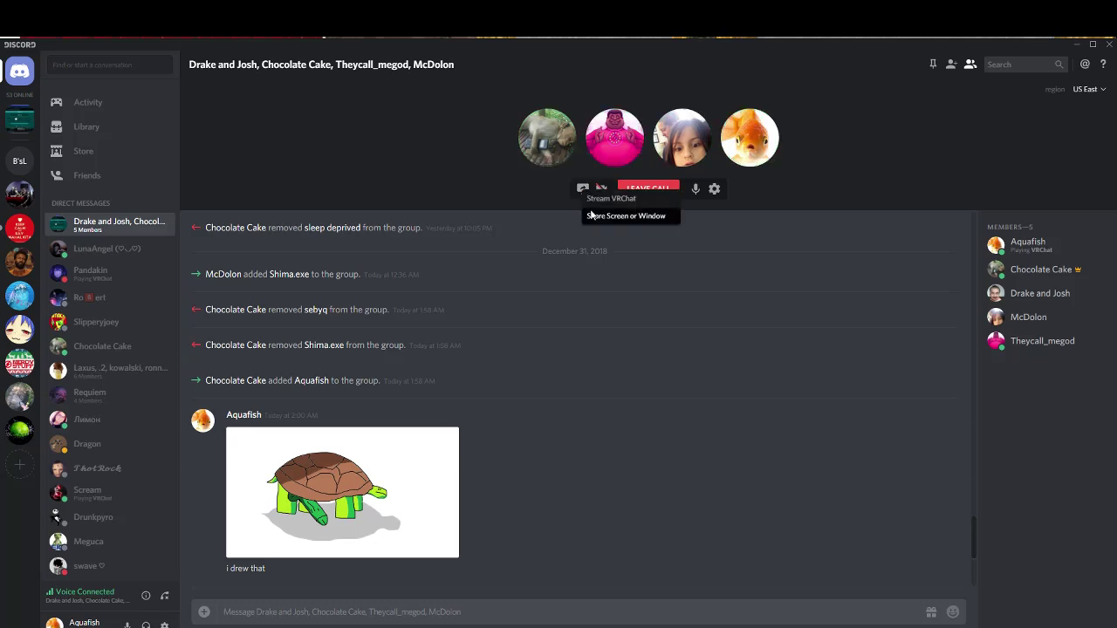
click(594, 215)
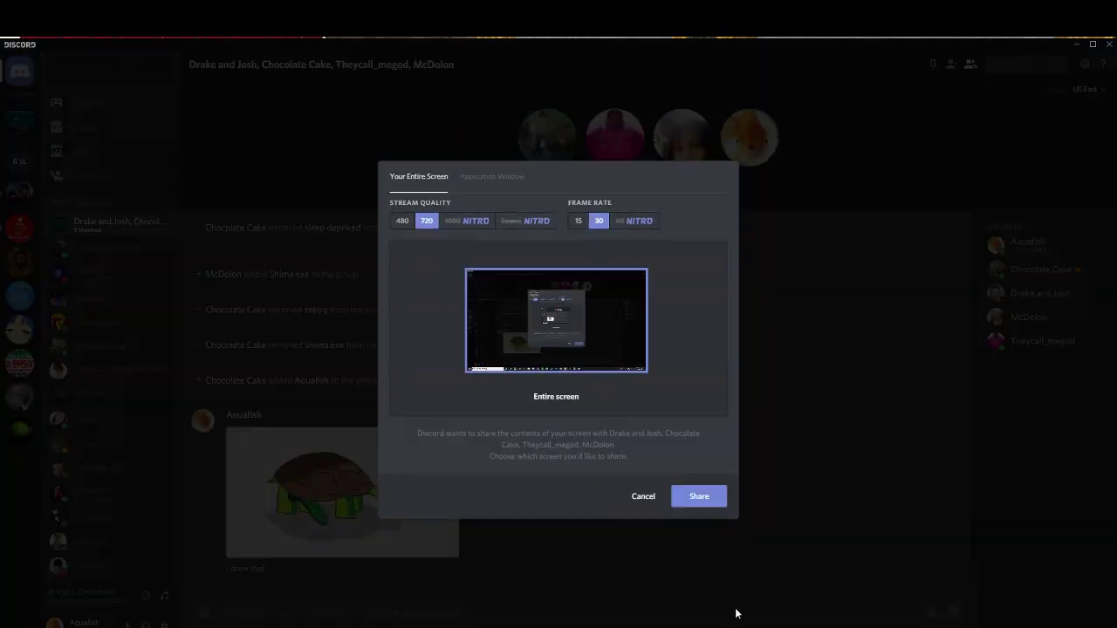
click(705, 504)
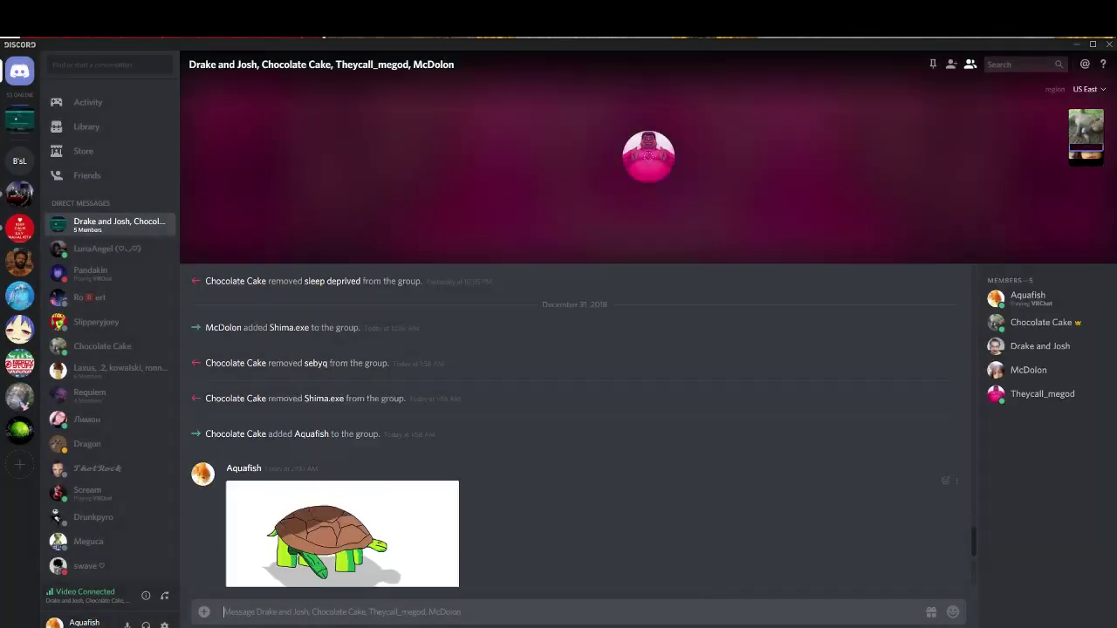
key(alt+Tab)
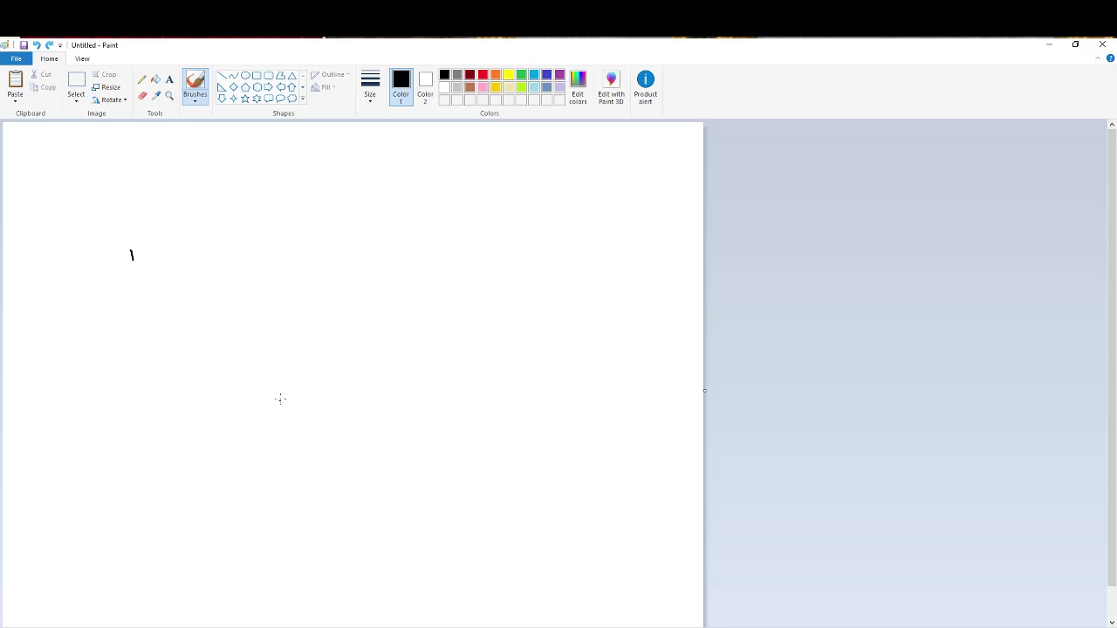
Step: Draw the round head outline with cheeks, two eyes and a wide mouth
drag(226, 296, 241, 323)
drag(320, 316, 333, 281)
mouse_move(329, 242)
mouse_down()
mouse_move(274, 229)
mouse_move(200, 292)
mouse_move(222, 344)
mouse_move(289, 358)
mouse_move(343, 324)
mouse_move(356, 274)
mouse_move(324, 242)
mouse_up()
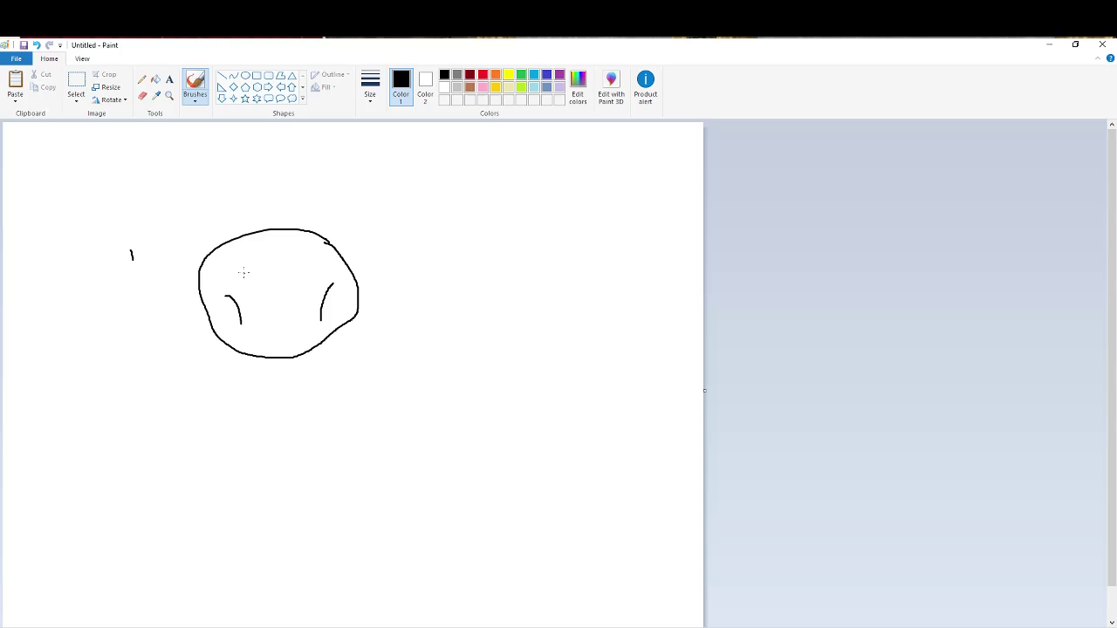
mouse_move(244, 273)
mouse_down()
mouse_move(231, 286)
mouse_move(251, 296)
mouse_move(260, 274)
mouse_move(233, 275)
mouse_up()
mouse_move(302, 276)
mouse_down()
mouse_move(289, 281)
mouse_move(323, 273)
mouse_move(306, 282)
mouse_up()
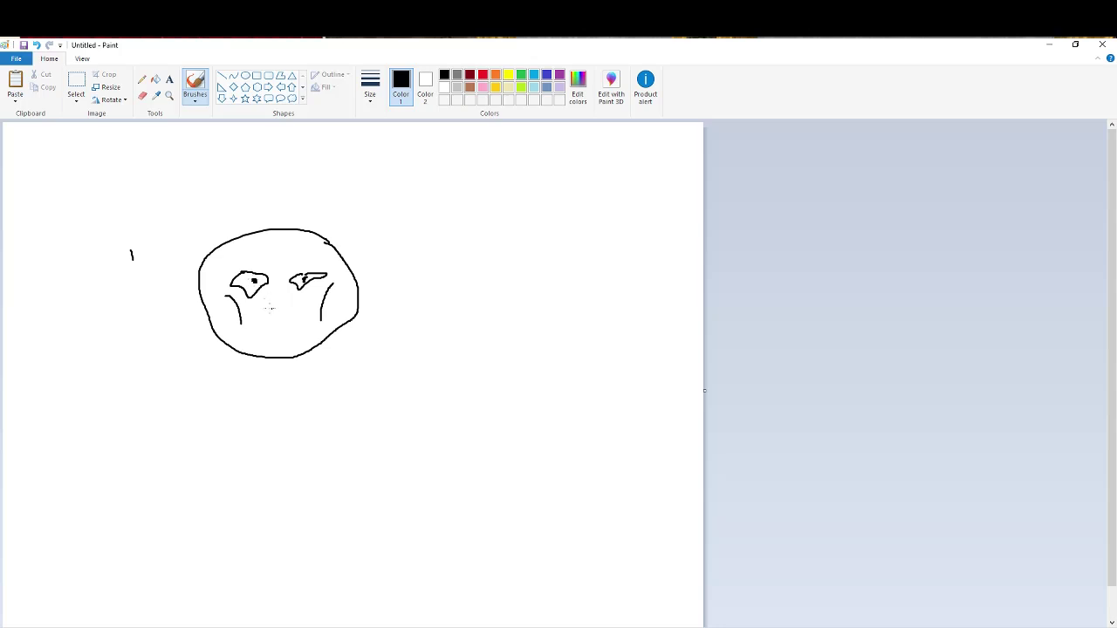
drag(245, 309, 311, 303)
Step: Add left and right ears on top of the head and a small nose
drag(207, 257, 205, 247)
drag(202, 245, 221, 234)
mouse_move(290, 225)
mouse_down()
mouse_move(294, 217)
mouse_move(295, 229)
mouse_move(321, 229)
mouse_up()
drag(274, 295, 283, 293)
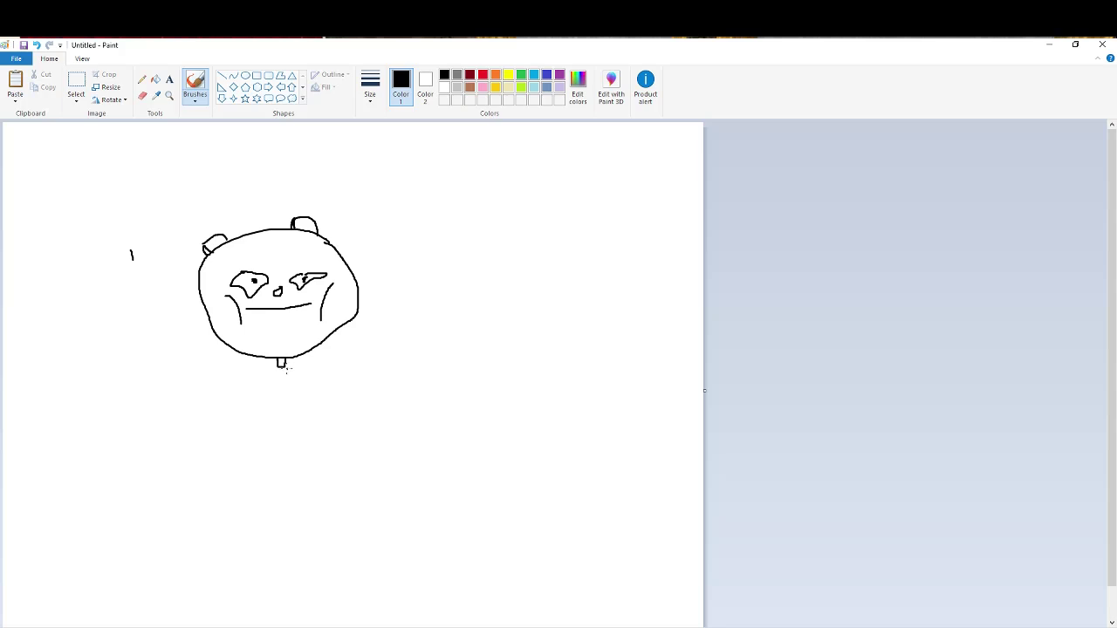
Step: Draw the body, both arms, a hand and extra curves on the face and body
mouse_move(276, 370)
mouse_down()
mouse_move(272, 447)
mouse_move(300, 439)
mouse_move(300, 385)
mouse_move(283, 368)
mouse_up()
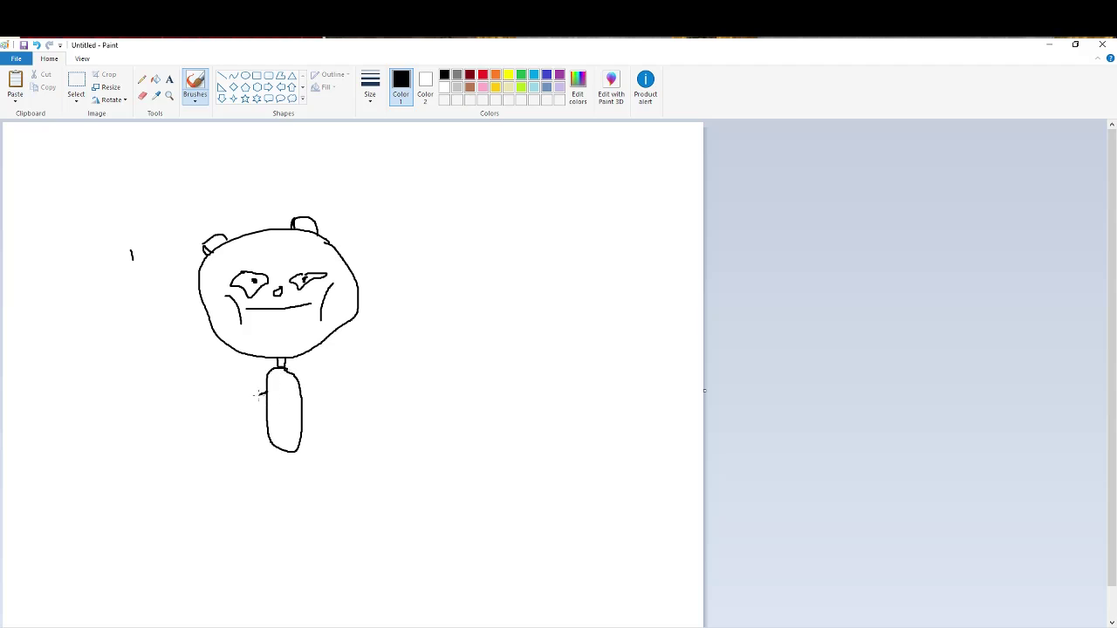
mouse_move(262, 394)
mouse_down()
mouse_move(239, 406)
mouse_move(215, 397)
mouse_up()
mouse_move(305, 427)
mouse_down()
mouse_move(316, 421)
mouse_move(277, 469)
mouse_move(302, 462)
mouse_move(314, 486)
mouse_up()
drag(304, 404, 368, 394)
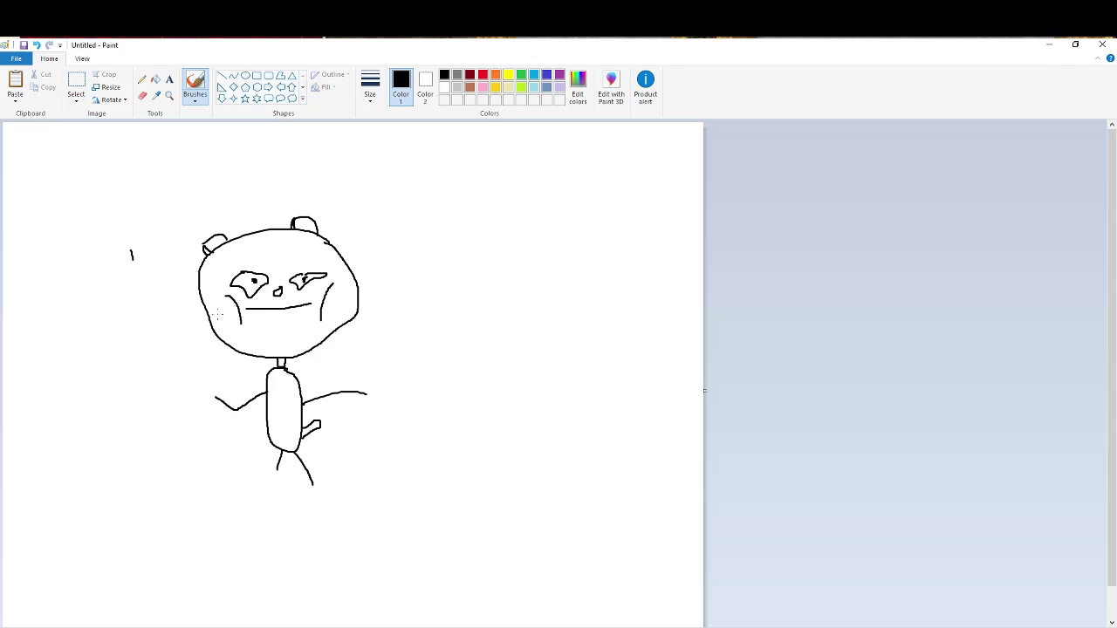
drag(209, 316, 257, 355)
mouse_move(209, 281)
mouse_down()
mouse_move(245, 261)
mouse_move(326, 256)
mouse_move(348, 269)
mouse_move(330, 331)
mouse_up()
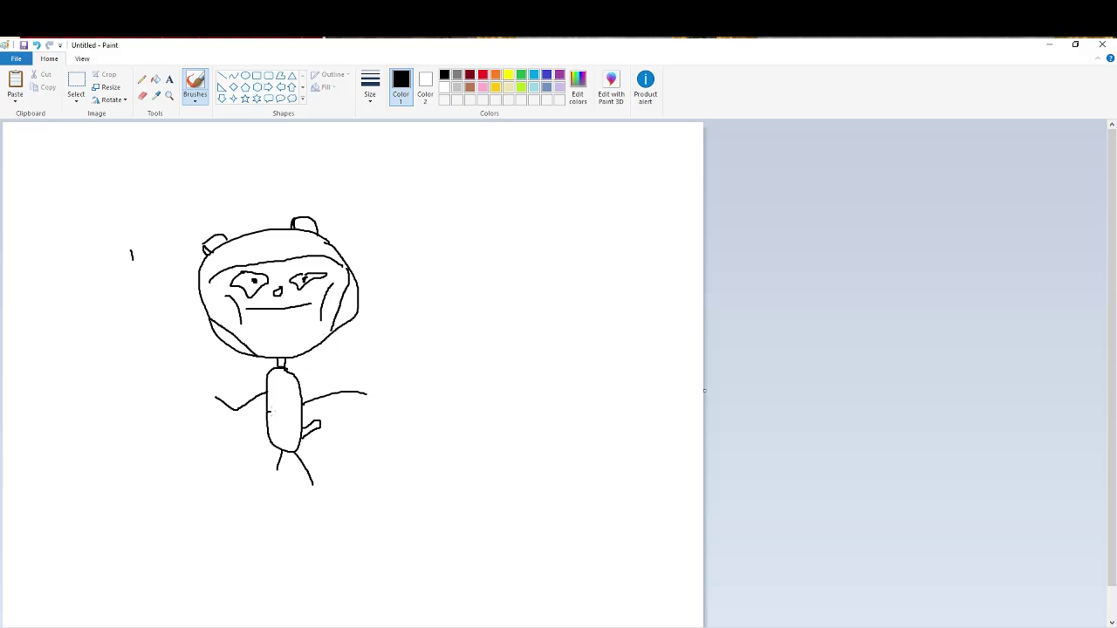
mouse_move(270, 411)
mouse_down()
mouse_move(305, 415)
mouse_move(277, 438)
mouse_move(291, 437)
mouse_up()
Step: Scribble large loops over the figure and add a small knobbed shape to its right
mouse_move(54, 290)
mouse_down()
mouse_move(253, 403)
mouse_move(175, 486)
mouse_move(262, 377)
mouse_up()
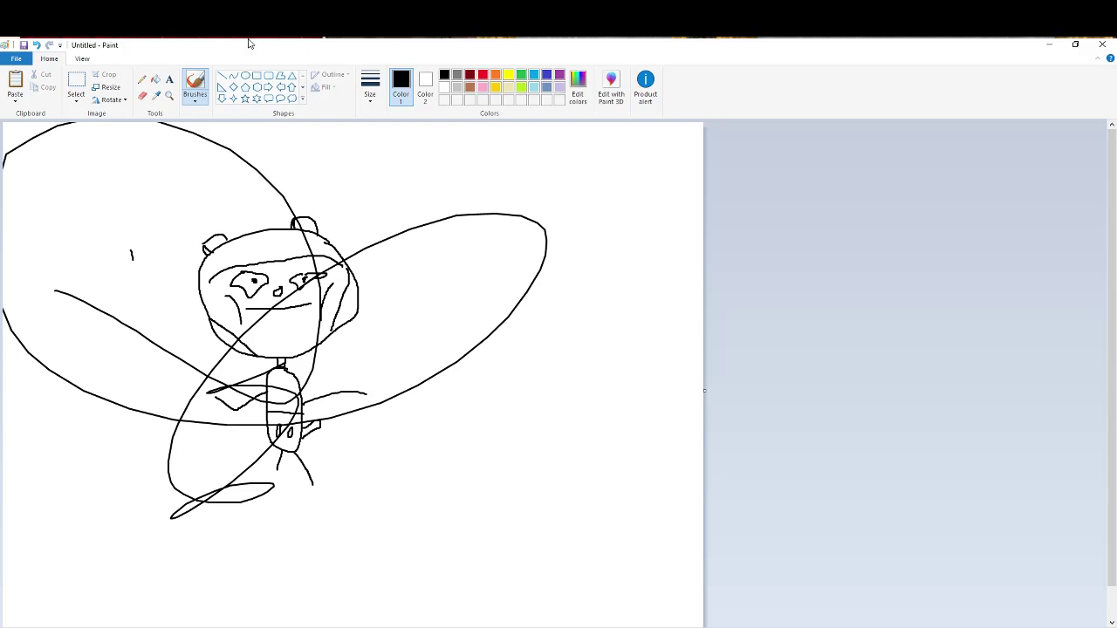
click(472, 242)
mouse_move(497, 389)
mouse_down()
mouse_move(511, 428)
mouse_move(526, 403)
mouse_move(517, 330)
mouse_move(501, 390)
mouse_up()
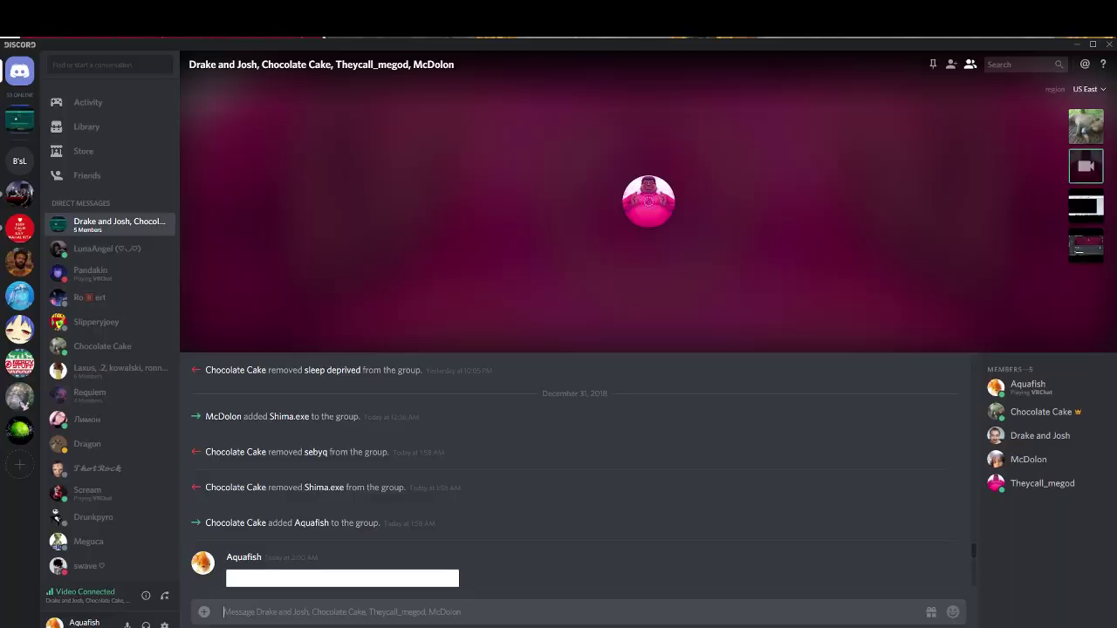
Step: Show the participant's shared Paint screen as the main view in full screen
mouse_move(1110, 327)
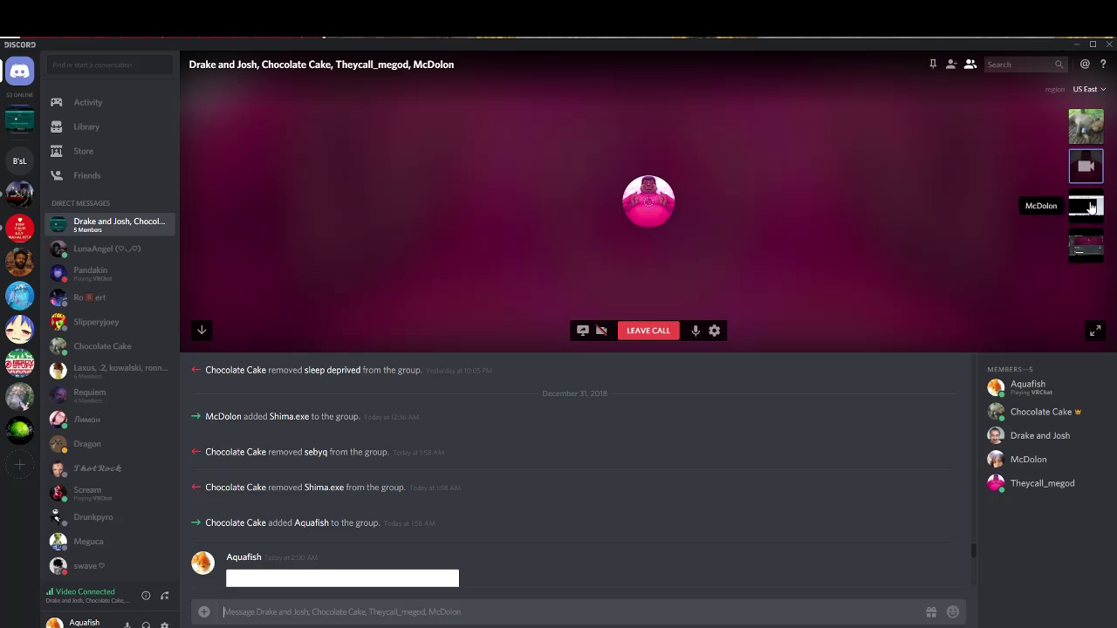
click(1090, 206)
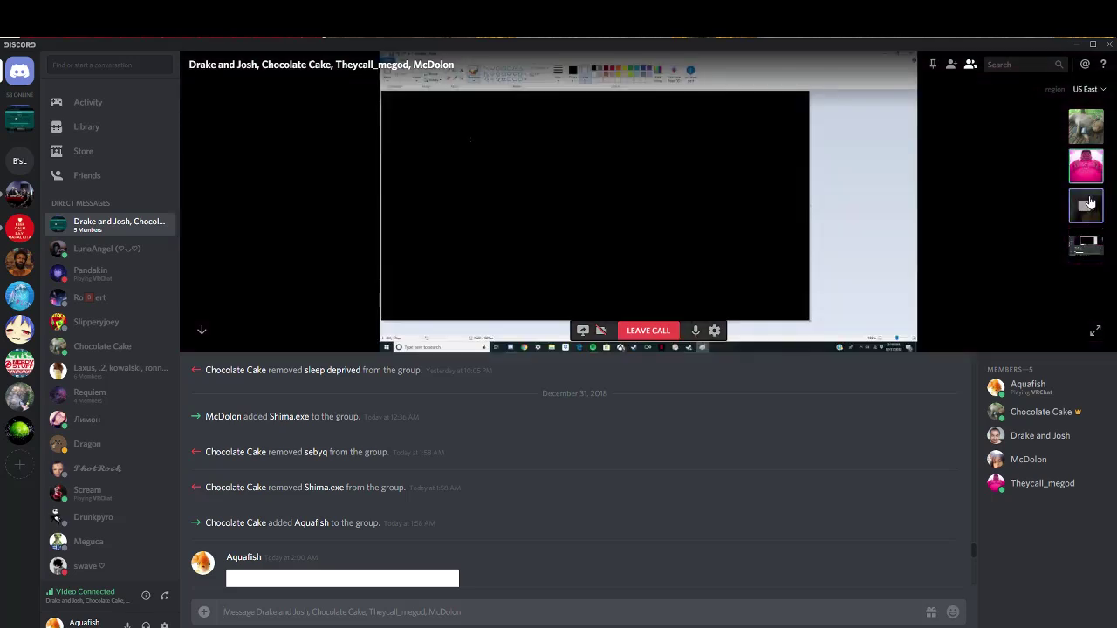
click(1096, 336)
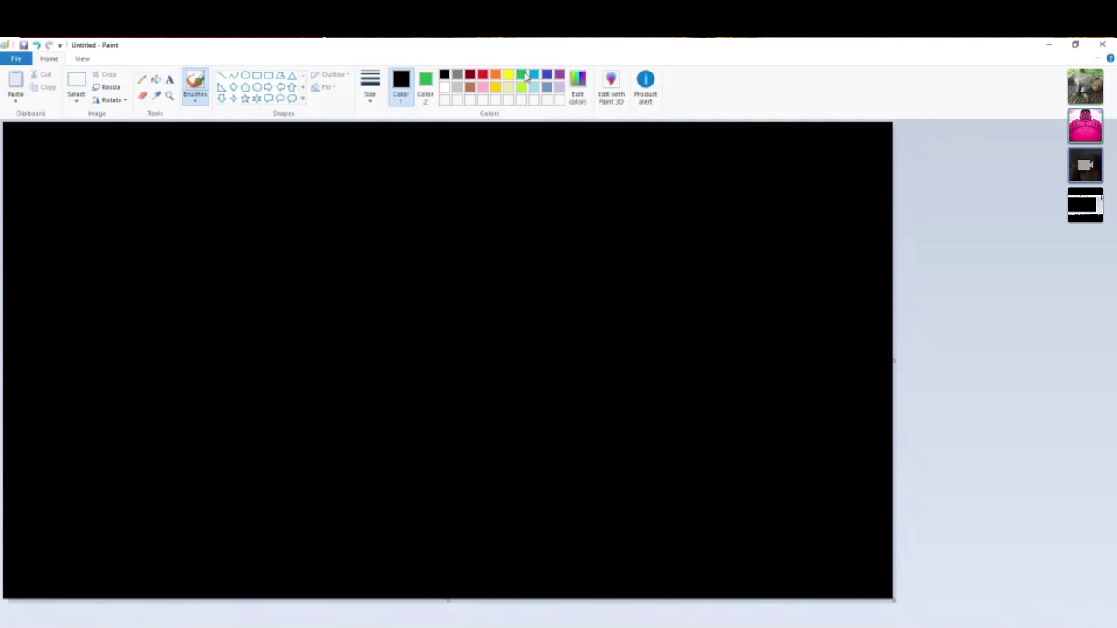
Step: Paint a solid green bush with brown trunk-like lines on the shared black canvas
click(522, 75)
mouse_move(145, 381)
mouse_down()
mouse_move(142, 324)
mouse_move(175, 320)
mouse_move(307, 353)
mouse_move(295, 374)
mouse_up()
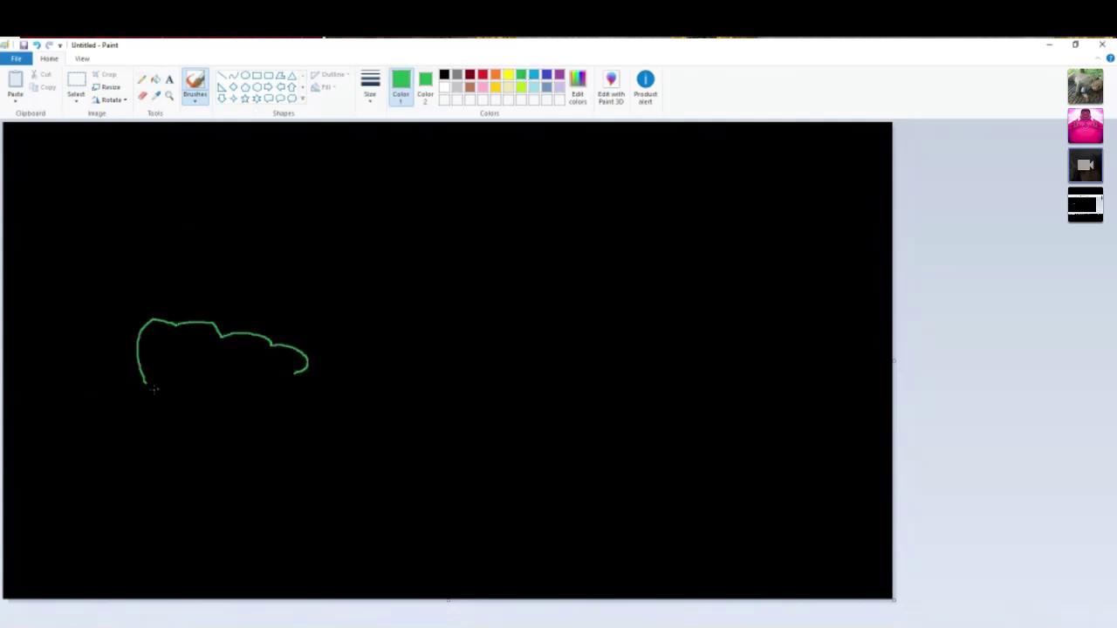
mouse_move(150, 385)
mouse_down()
mouse_move(302, 378)
mouse_move(244, 372)
mouse_move(278, 381)
mouse_up()
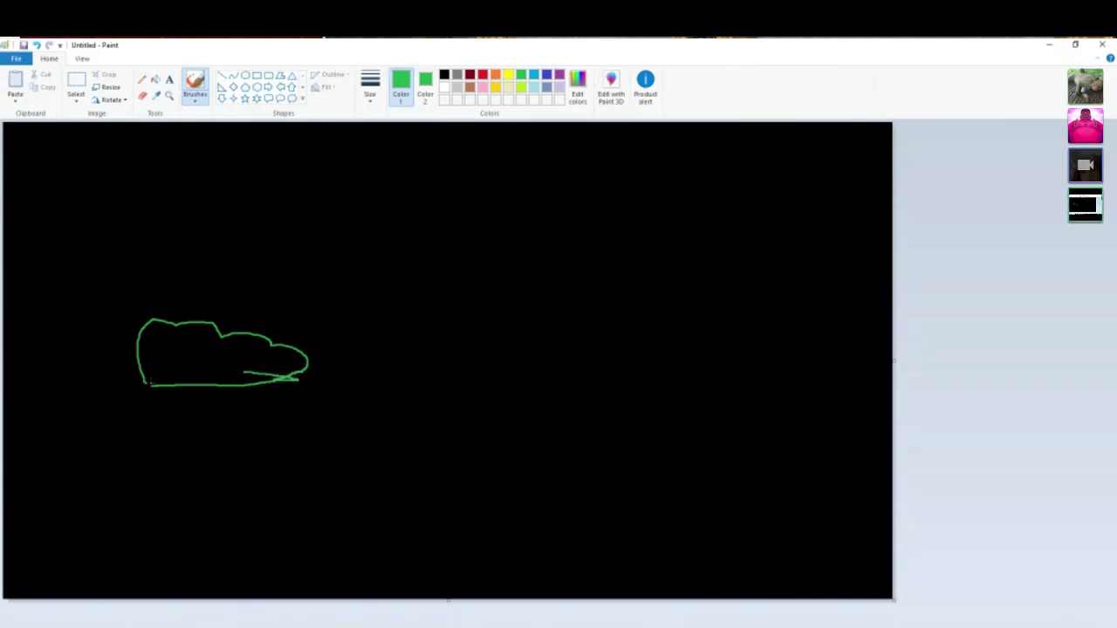
drag(145, 382, 184, 393)
click(156, 79)
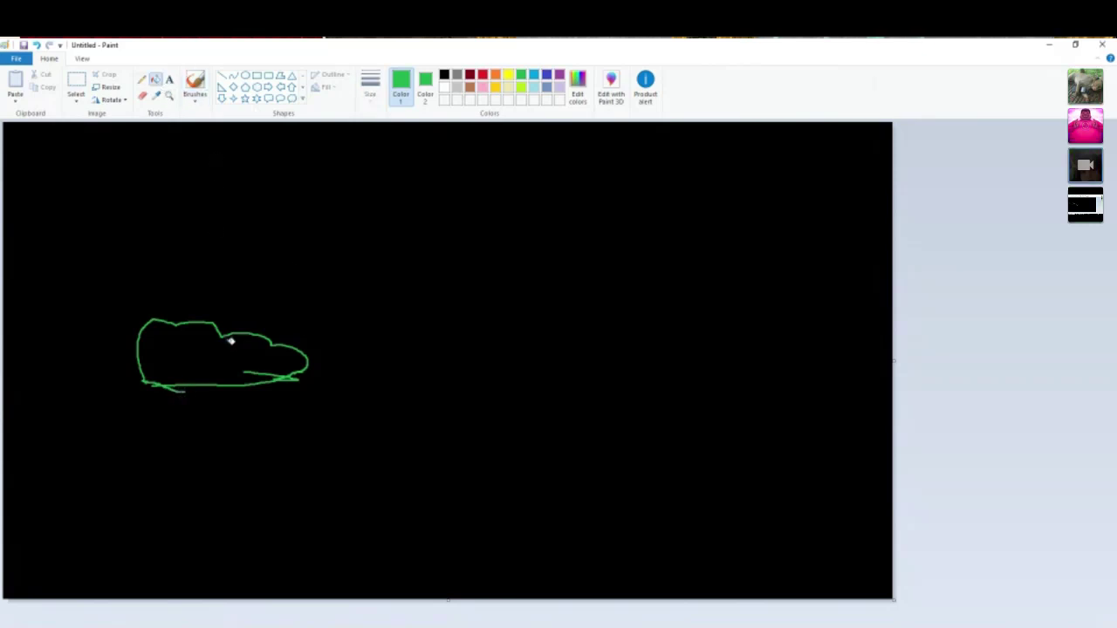
click(213, 347)
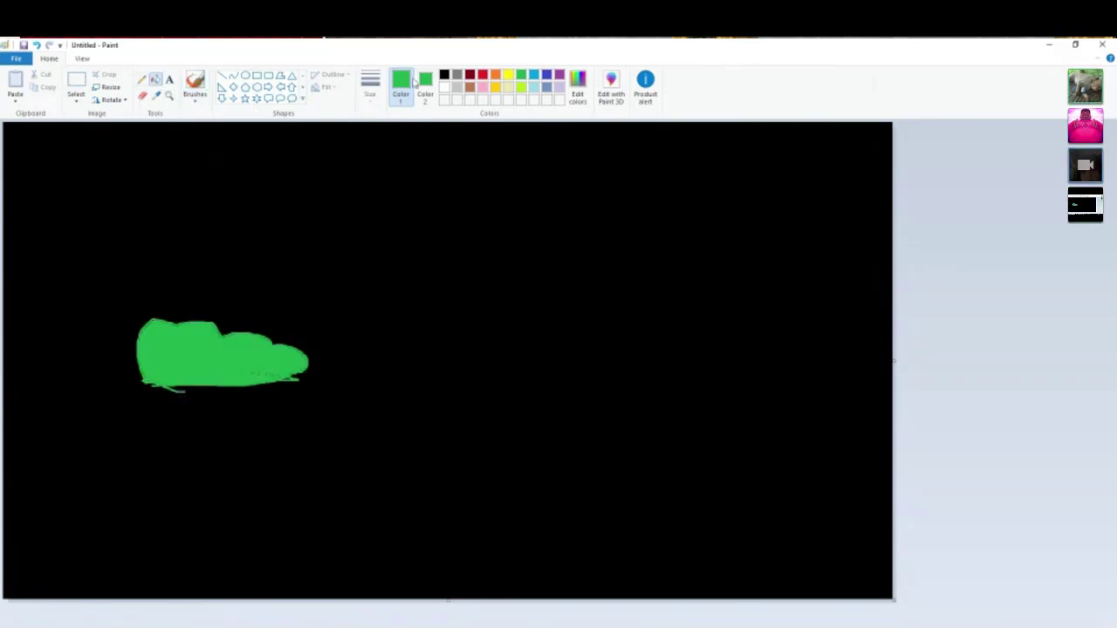
click(444, 88)
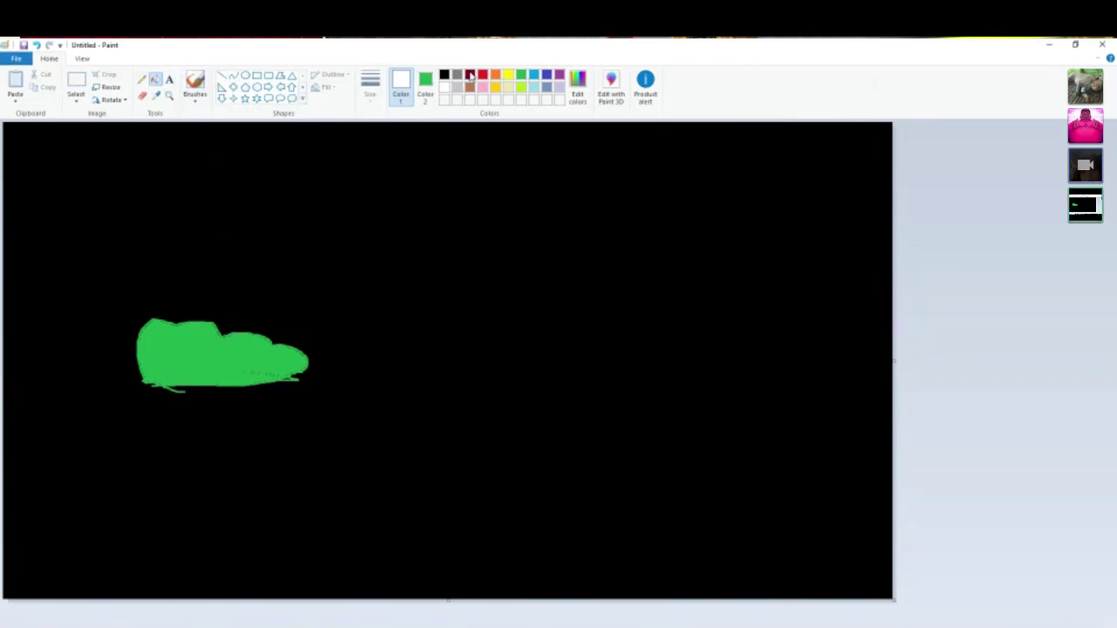
click(469, 88)
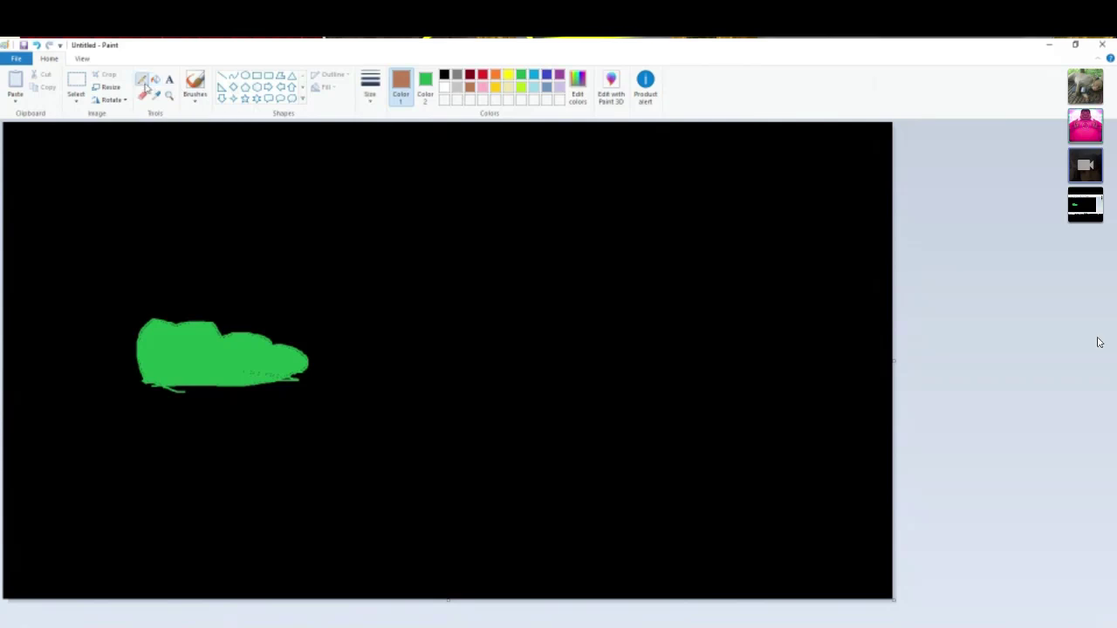
click(195, 87)
Step: Draw a brown tree trunk with spreading branches beside the green bush
drag(322, 376, 342, 199)
mouse_move(402, 372)
mouse_down()
mouse_move(382, 336)
mouse_move(390, 196)
mouse_move(234, 200)
mouse_up()
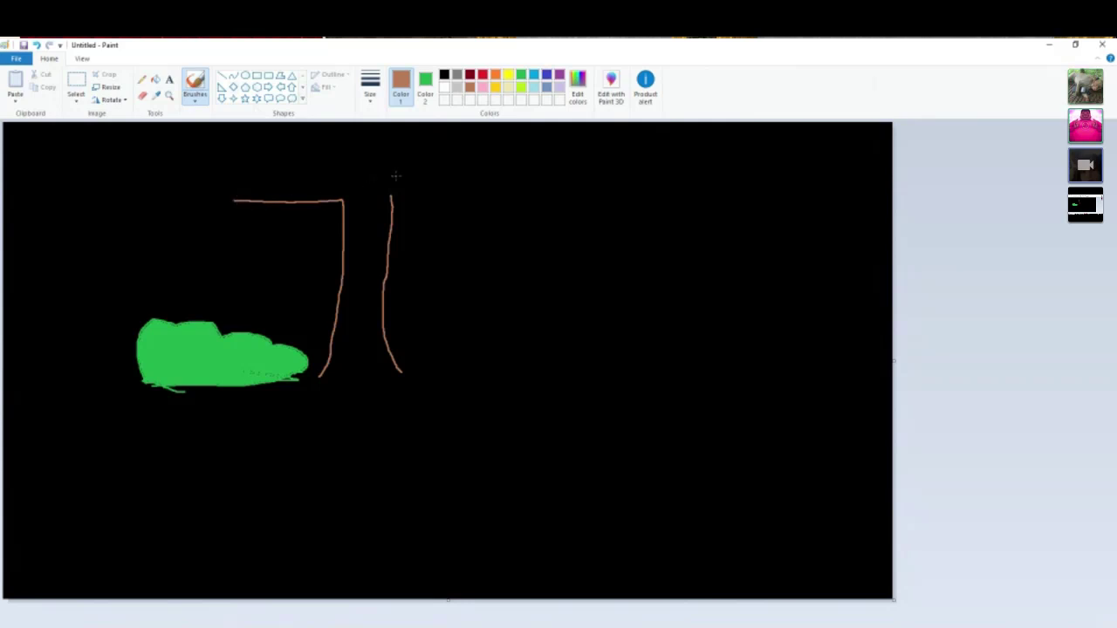
drag(391, 197, 488, 209)
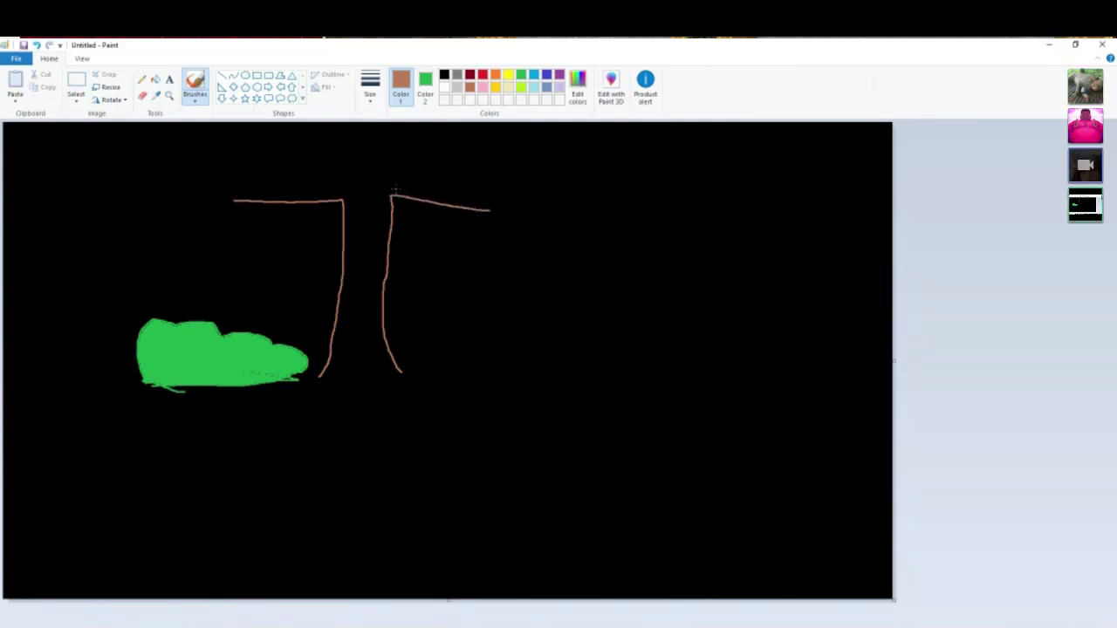
mouse_move(395, 189)
mouse_down()
mouse_move(437, 188)
mouse_move(502, 164)
mouse_move(544, 173)
mouse_up()
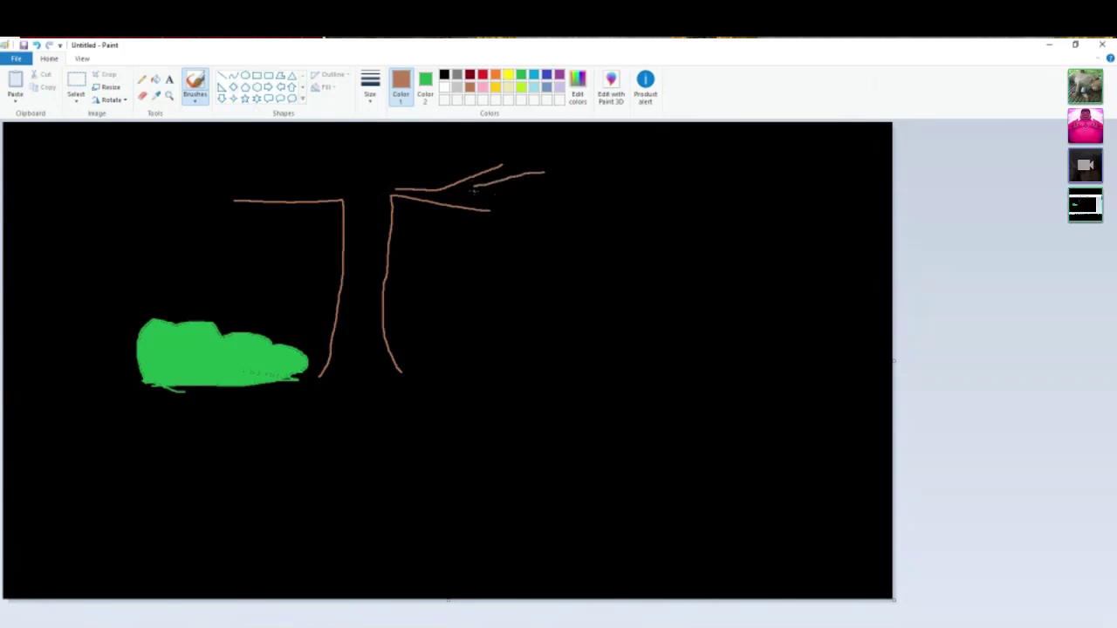
drag(473, 186, 576, 201)
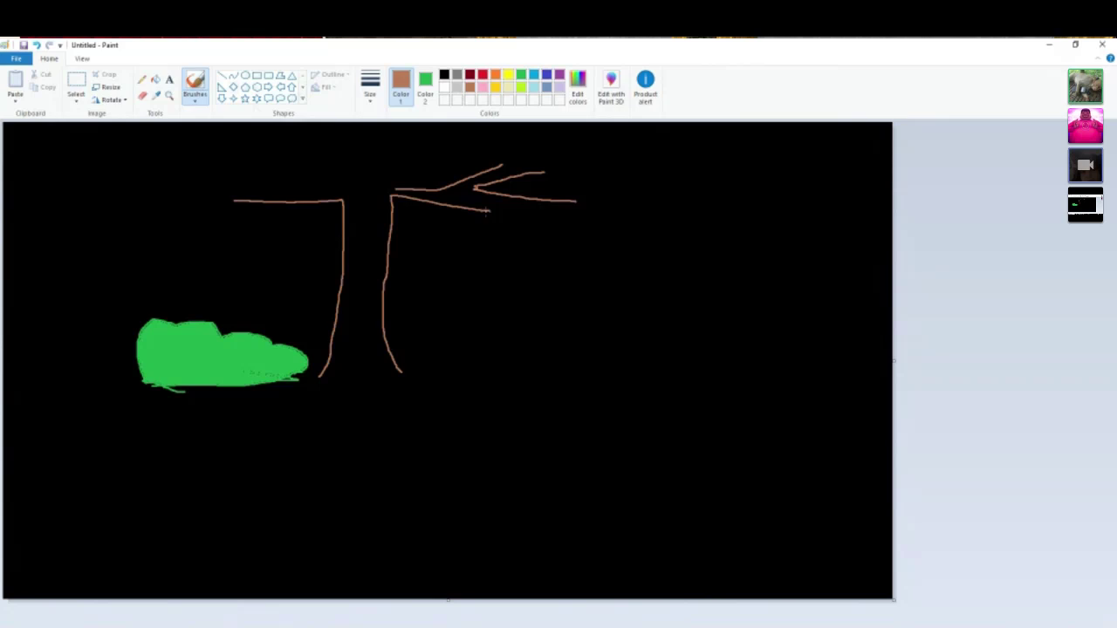
drag(486, 211, 529, 215)
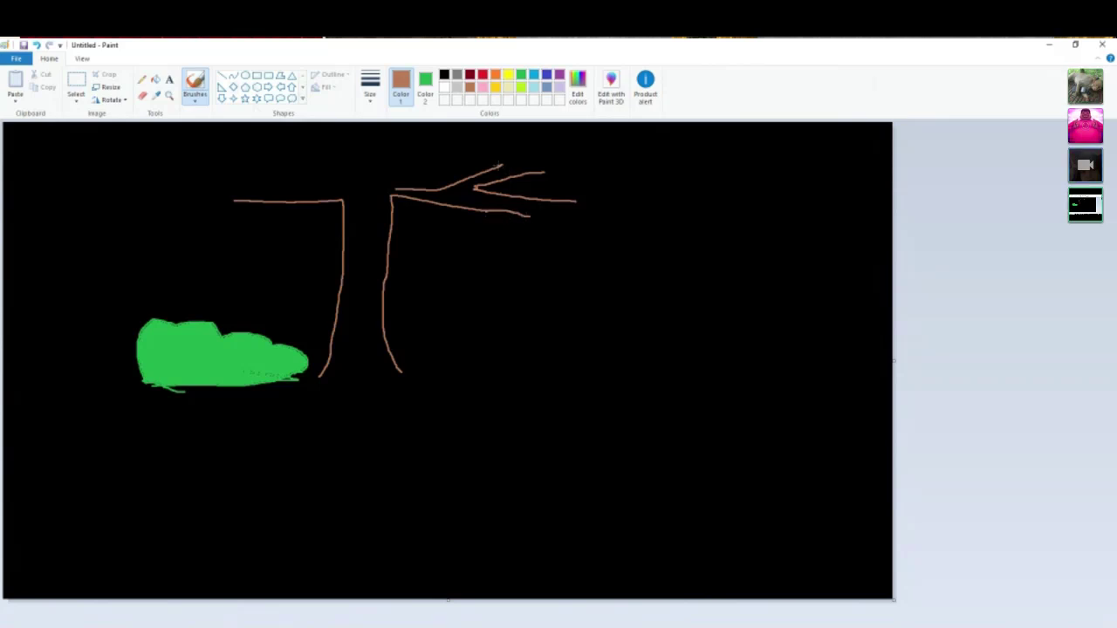
Step: Add extra upper brown branches to the tree, then leave the full-screen stream
drag(501, 164, 521, 158)
drag(392, 179, 400, 116)
drag(347, 170, 343, 90)
drag(340, 163, 297, 170)
mouse_move(258, 125)
mouse_down()
mouse_move(282, 172)
mouse_move(250, 139)
mouse_up()
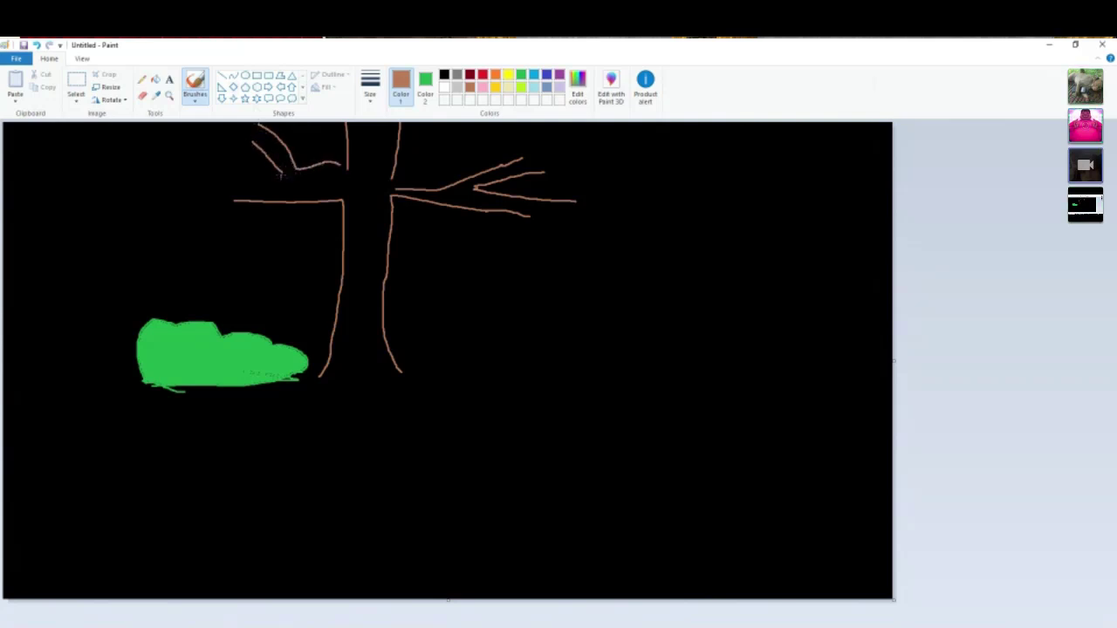
mouse_move(281, 174)
mouse_down()
mouse_move(194, 175)
mouse_move(222, 200)
mouse_move(203, 200)
mouse_up()
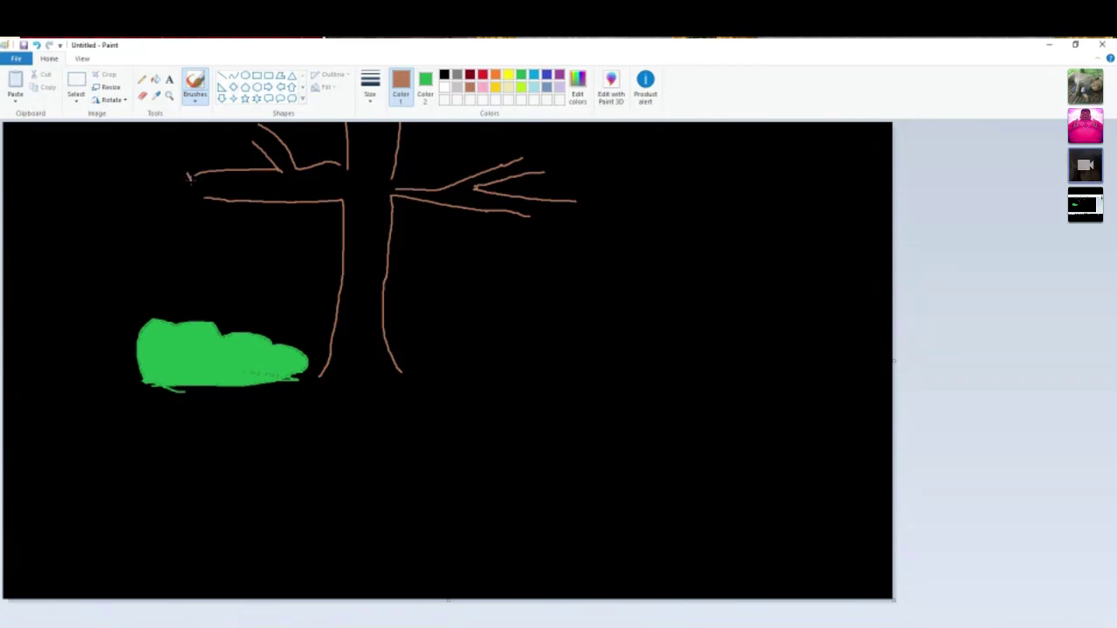
key(alt+Tab)
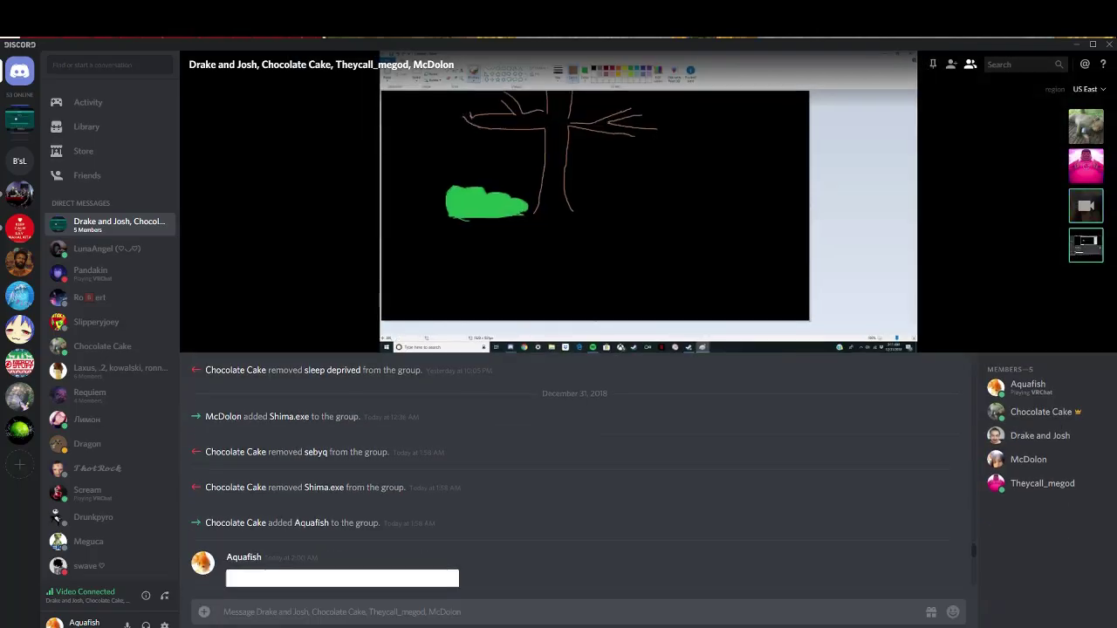
Step: Send a quick 'ok' reply in Badger Family Crime Syndicate's #general, then rejoin the call stream
click(23, 200)
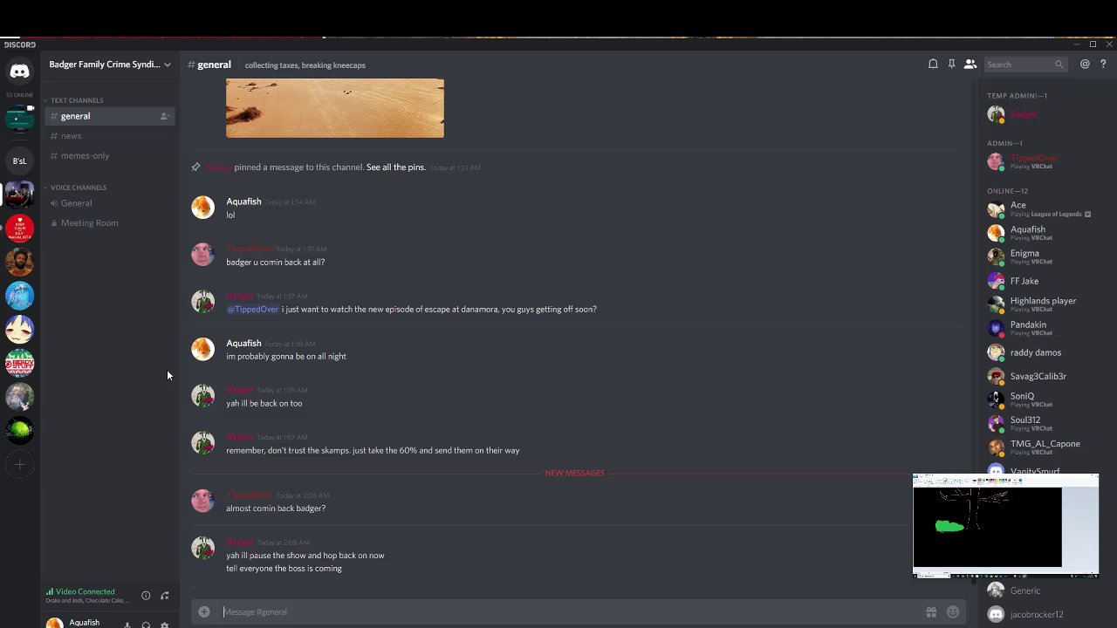
text(p)
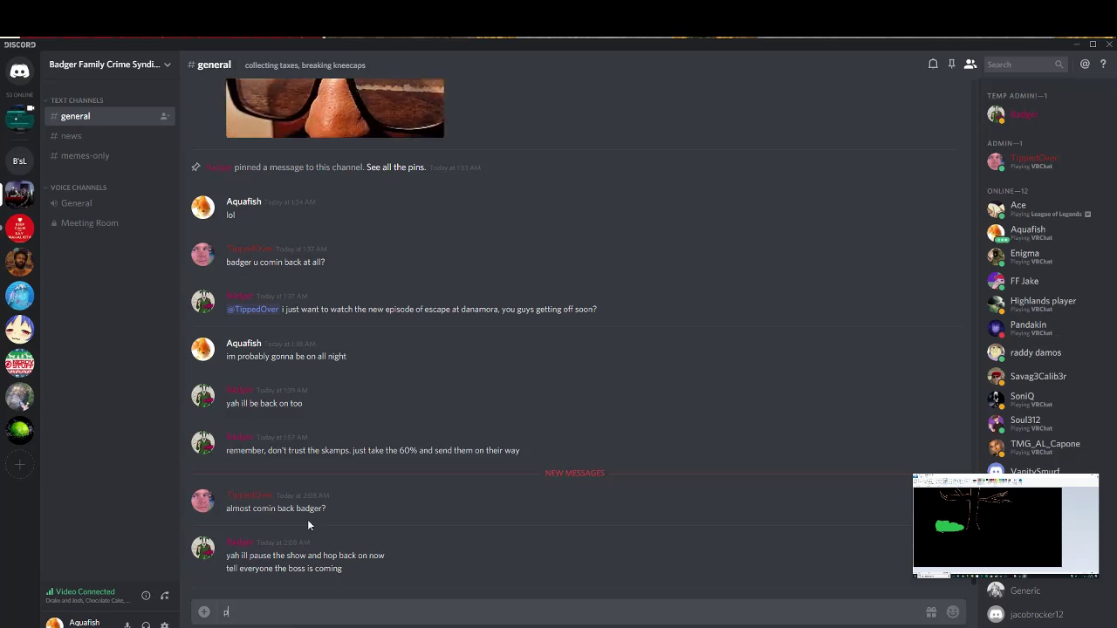
text(k)
key(Return)
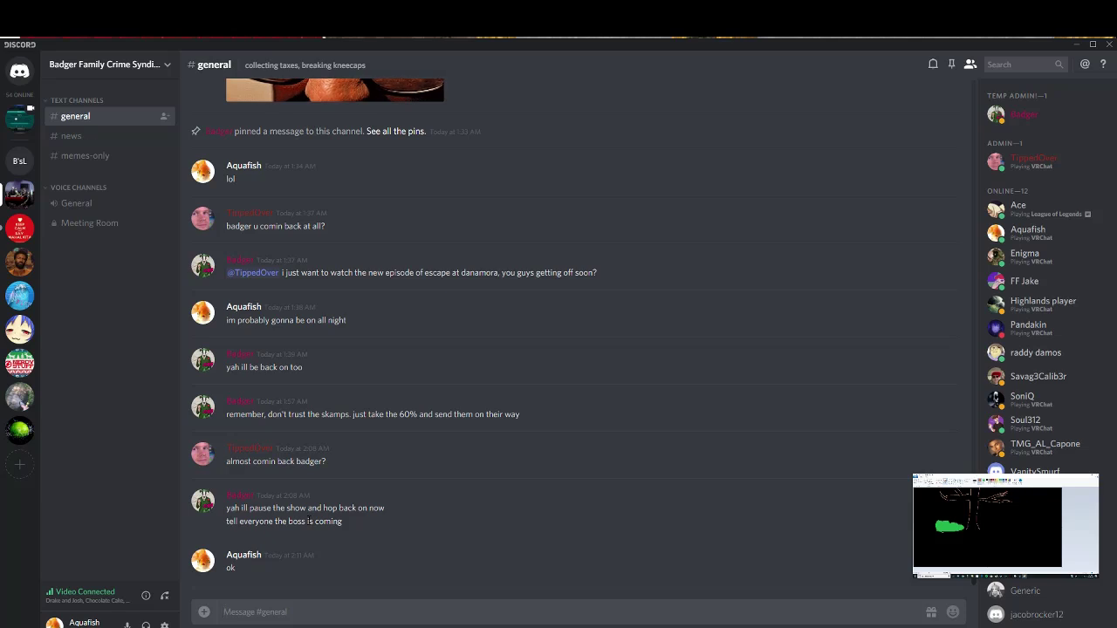
mouse_move(948, 519)
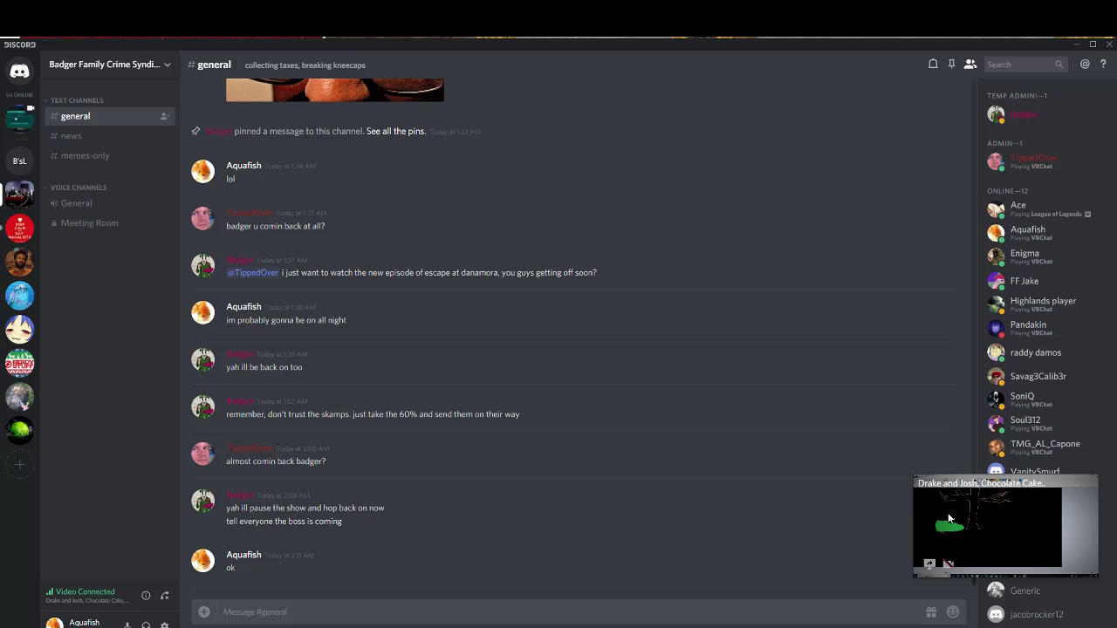
click(949, 519)
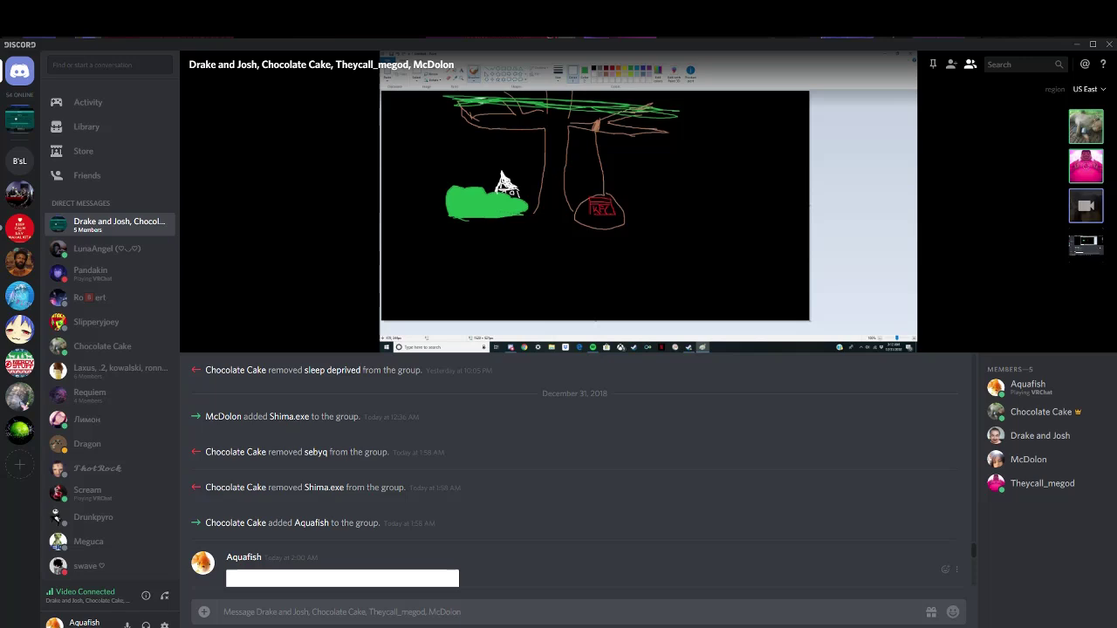
Step: Expand the call's shared Paint screen to fullscreen
mouse_move(642, 627)
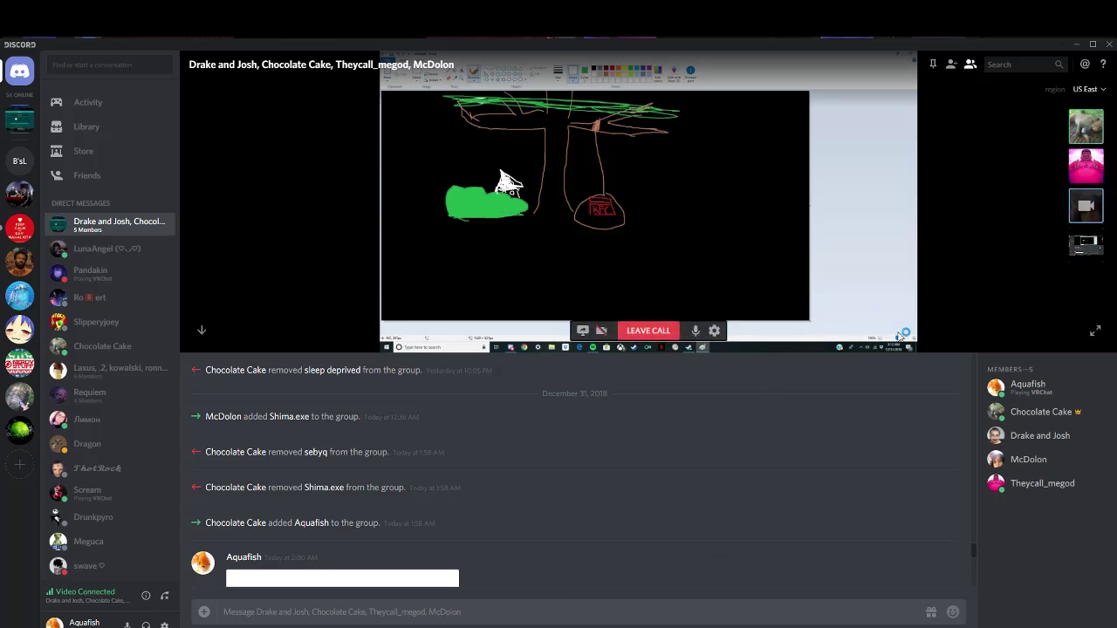
click(1095, 331)
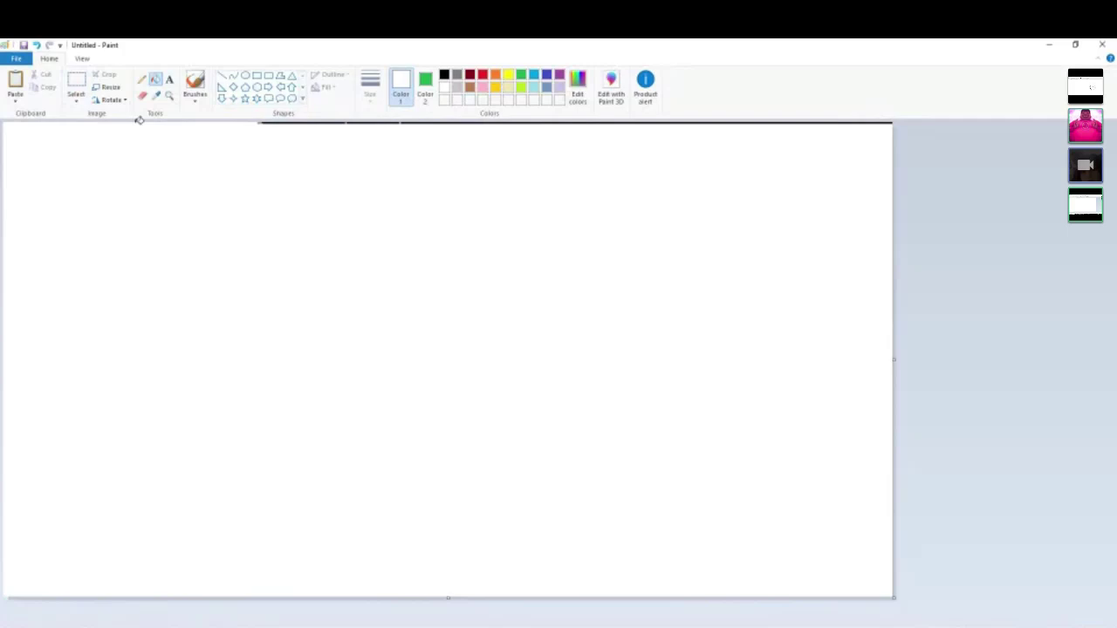
Step: Switch the main view to the participant stream showing the 'woman' sketch
click(1096, 92)
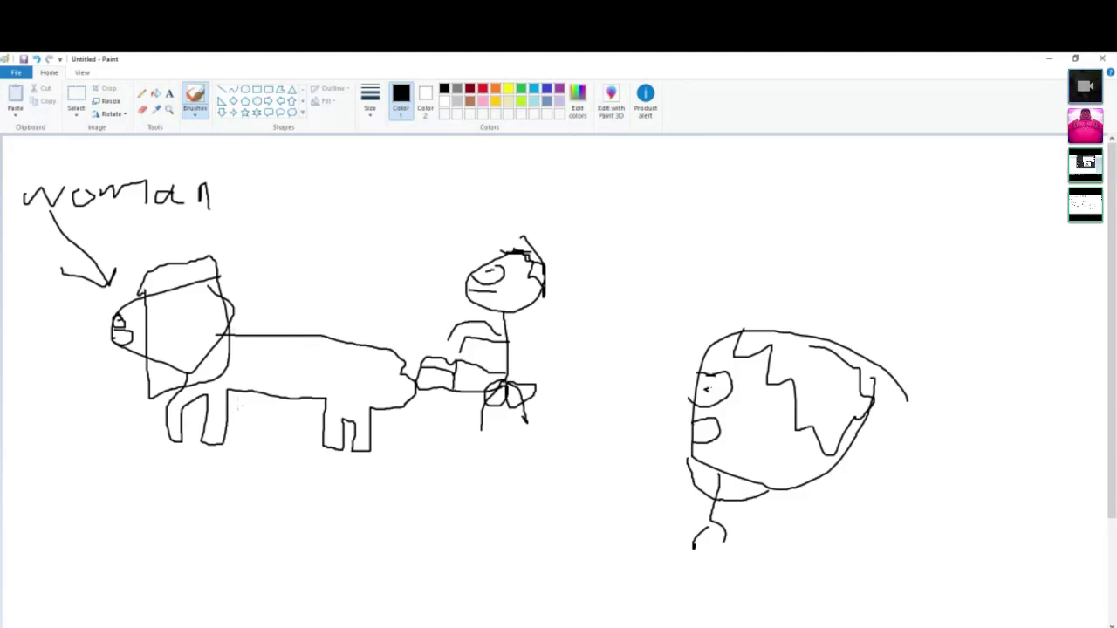
mouse_move(236, 390)
mouse_down()
mouse_move(244, 419)
mouse_move(256, 391)
mouse_move(259, 424)
mouse_move(269, 400)
mouse_move(259, 425)
mouse_move(261, 413)
mouse_up()
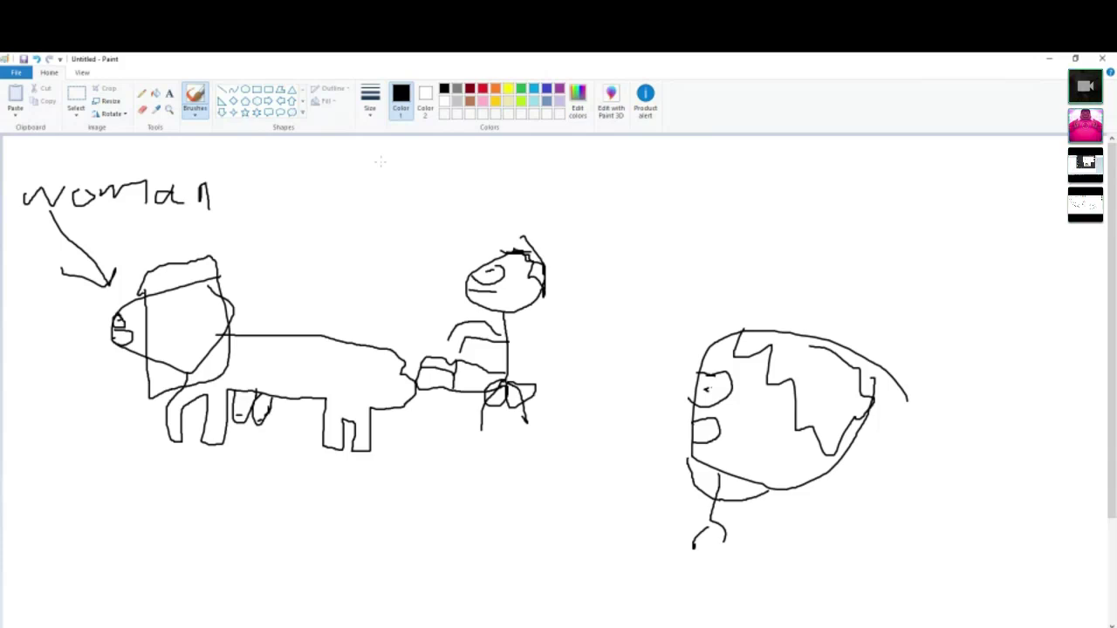
Step: Cycle through the call's stream views, then exit fullscreen and bring Paint forward
click(1080, 162)
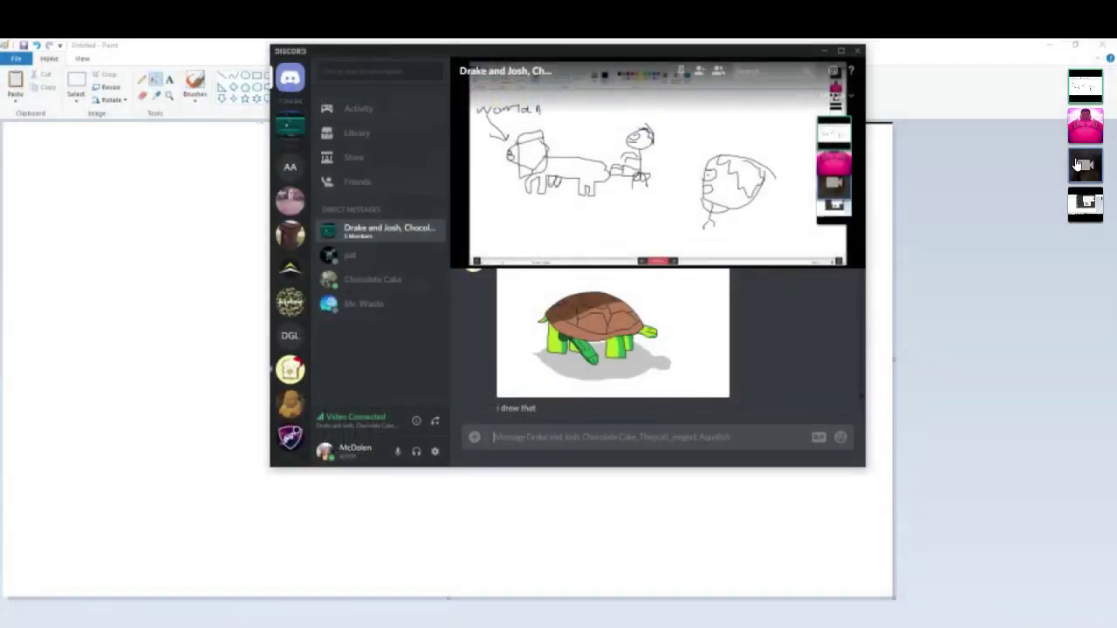
click(1080, 164)
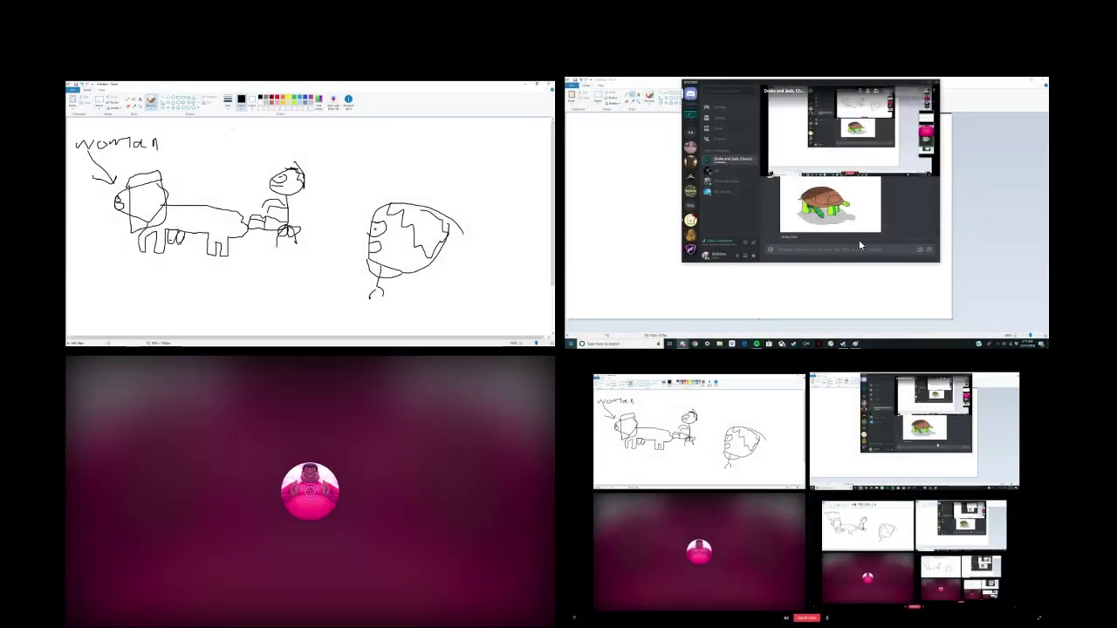
click(414, 265)
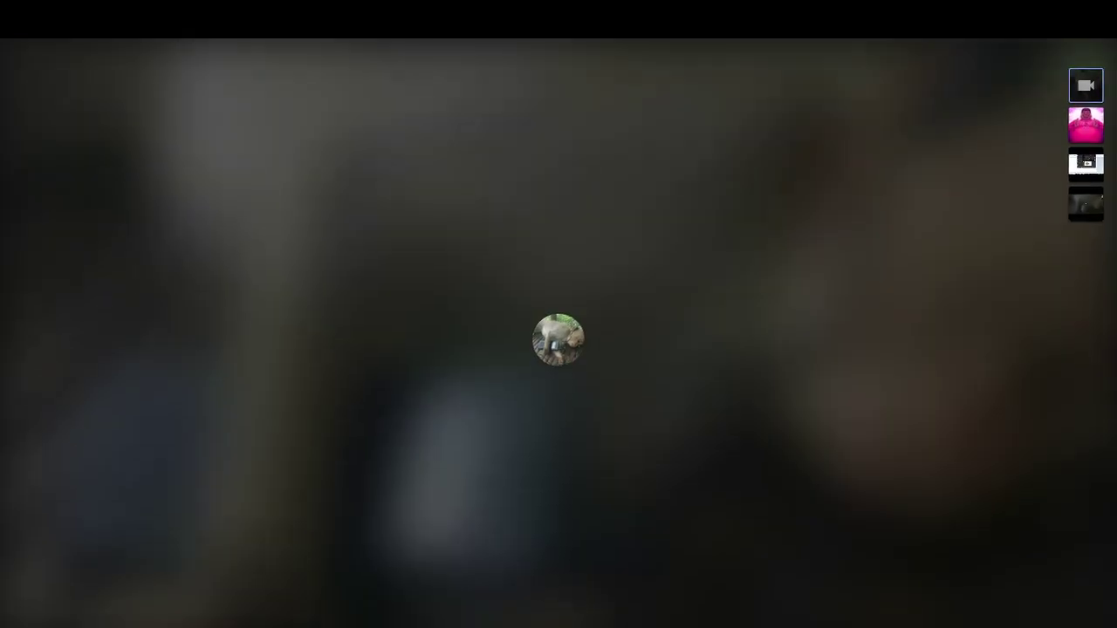
key(Escape)
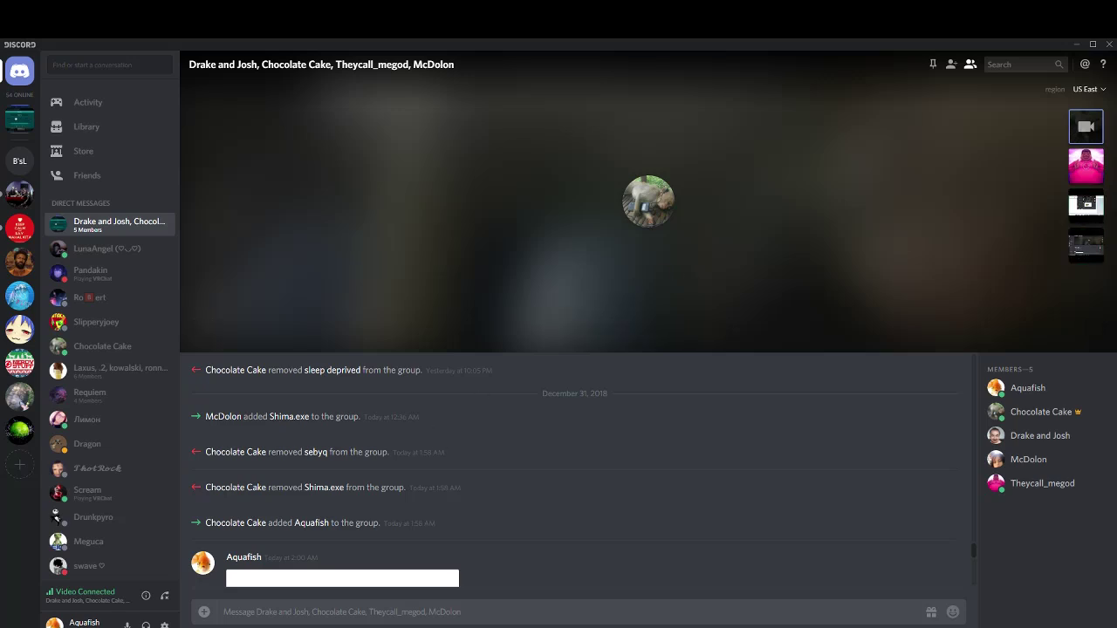
click(738, 624)
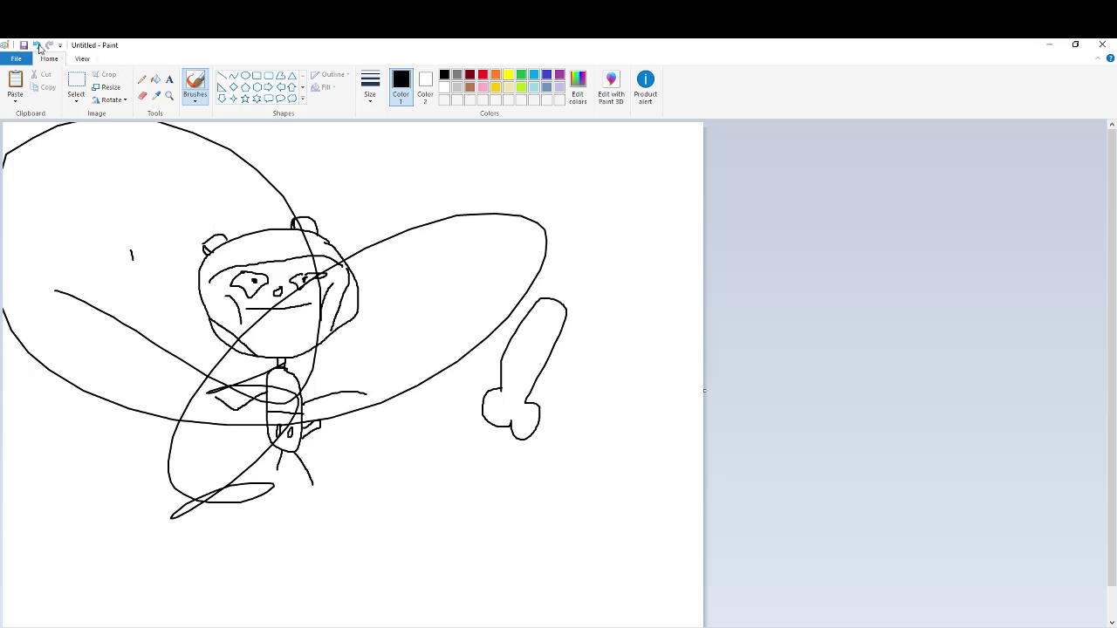
Step: Select nearly the whole drawing, then switch to the Eraser
click(82, 89)
drag(587, 178, 2, 589)
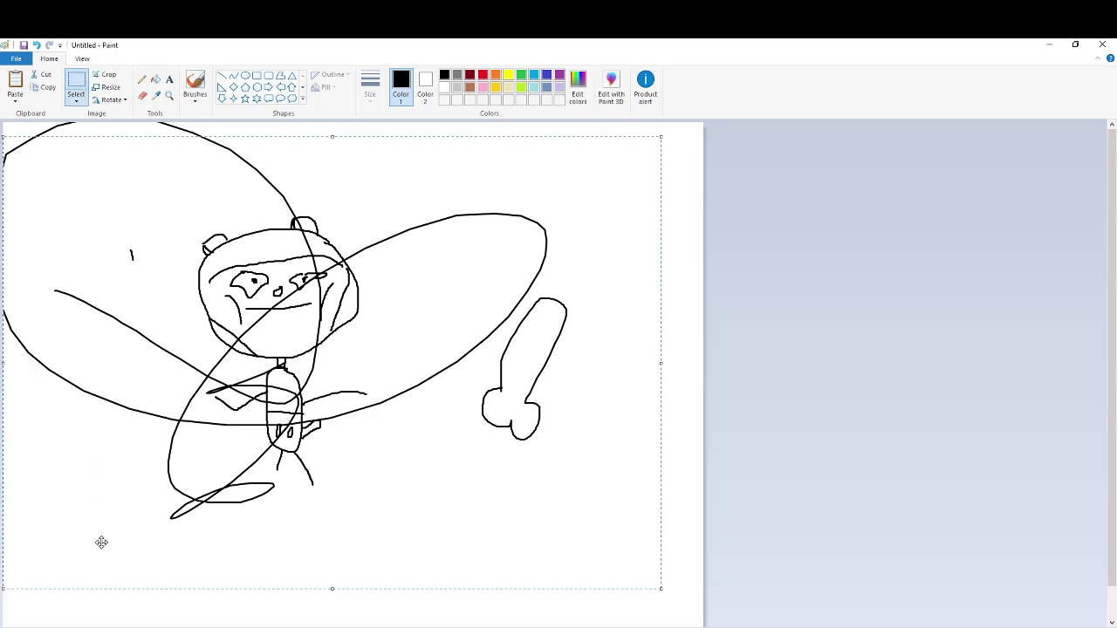
click(145, 96)
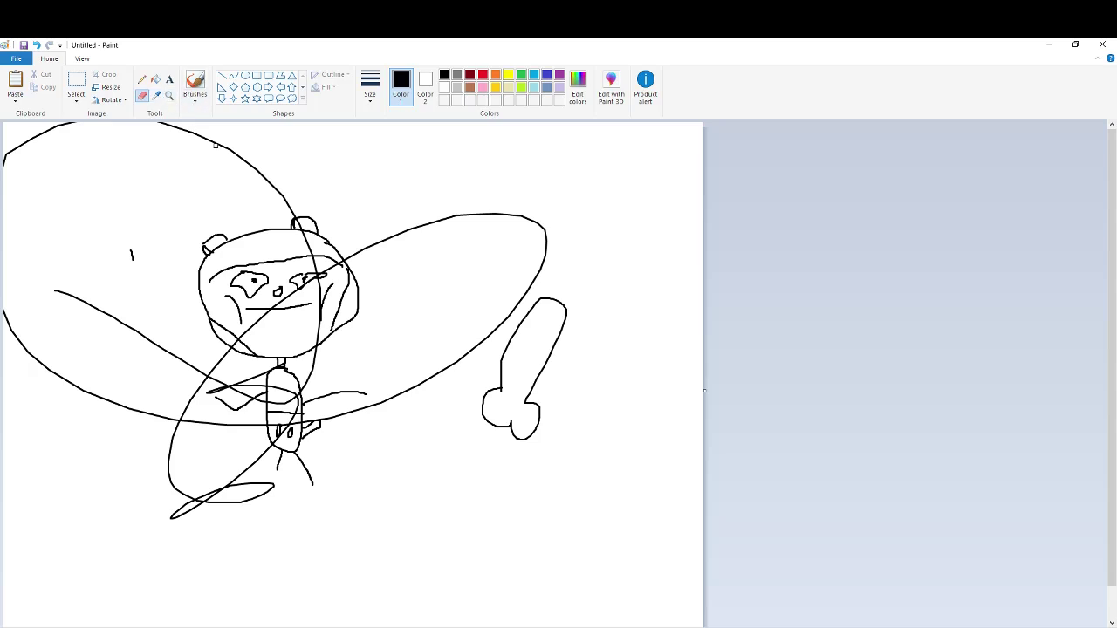
Step: Undo ten strokes until only the face outline with its eyes remains
click(36, 46)
click(36, 46)
click(36, 46)
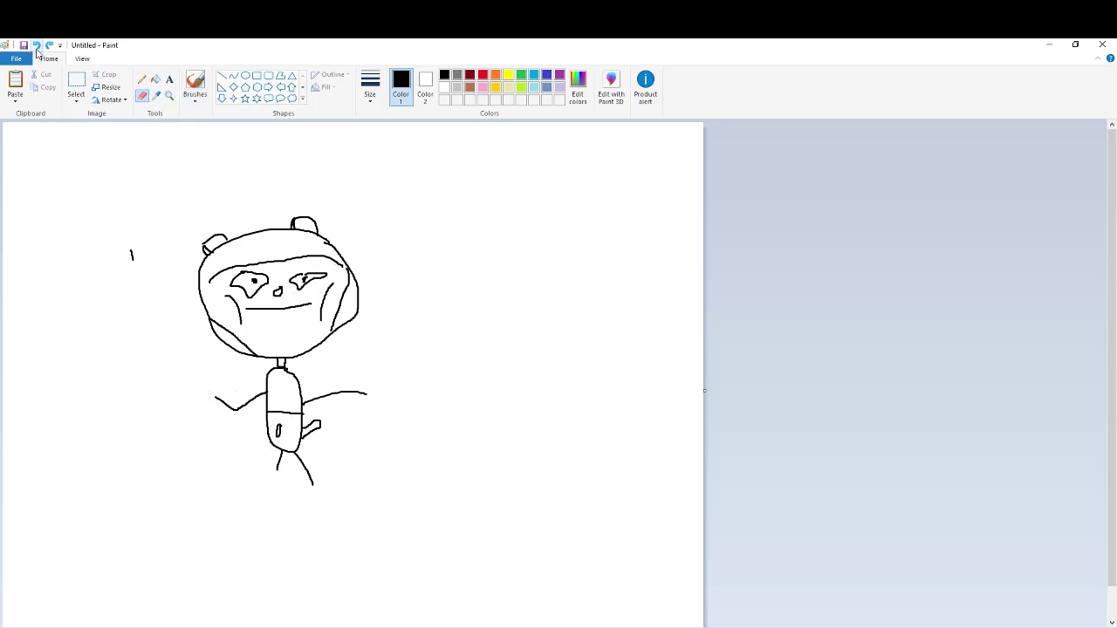
click(36, 46)
click(36, 47)
click(36, 46)
click(36, 47)
click(36, 47)
click(36, 47)
click(36, 47)
click(36, 47)
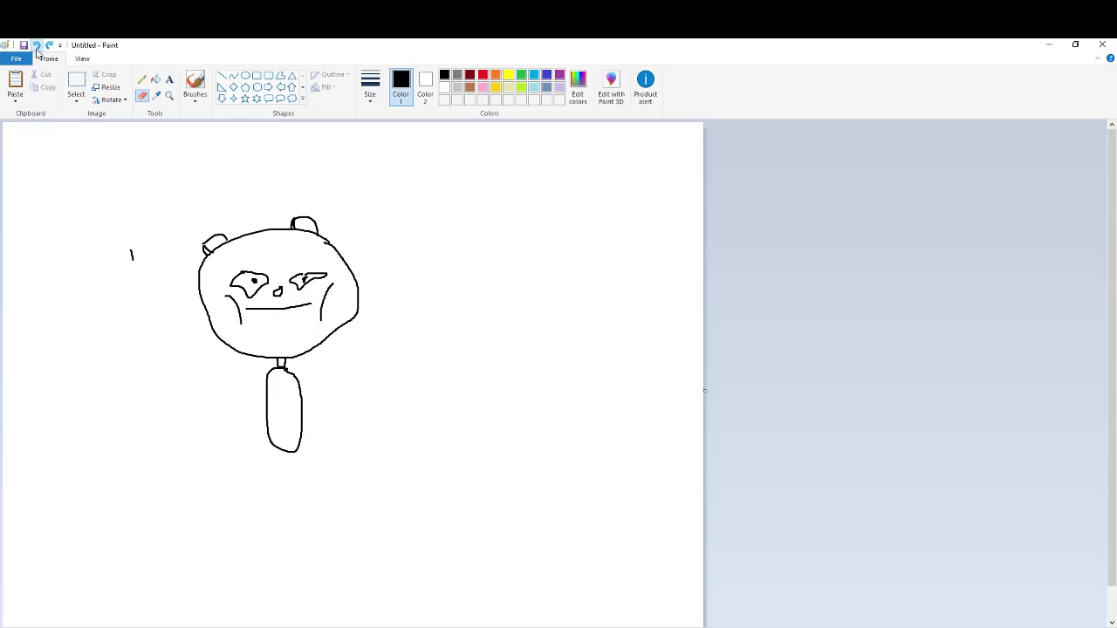
click(35, 47)
click(36, 46)
click(36, 46)
click(36, 47)
click(35, 46)
click(35, 46)
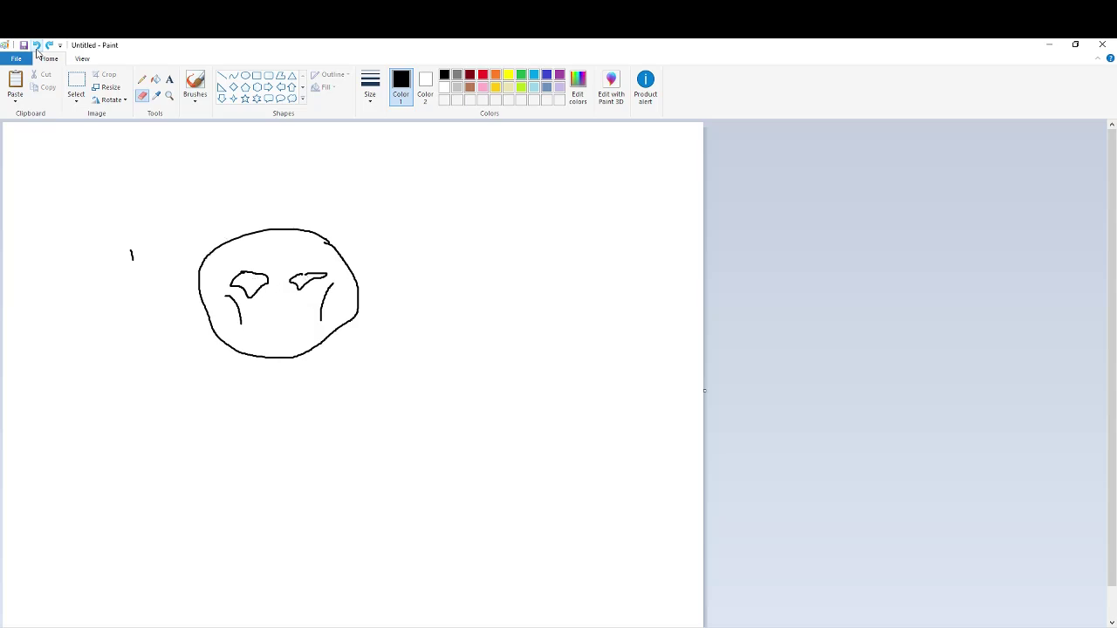
click(36, 46)
click(36, 46)
click(36, 46)
click(36, 46)
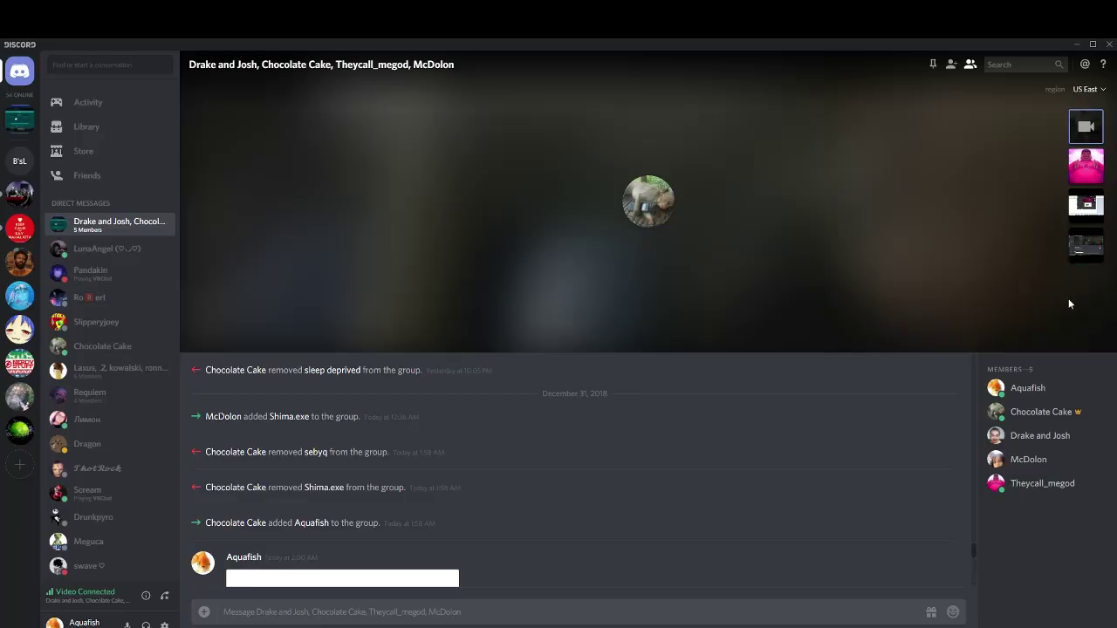
Step: Make the participant's stream of a long-haired face sketch the main view
click(1092, 220)
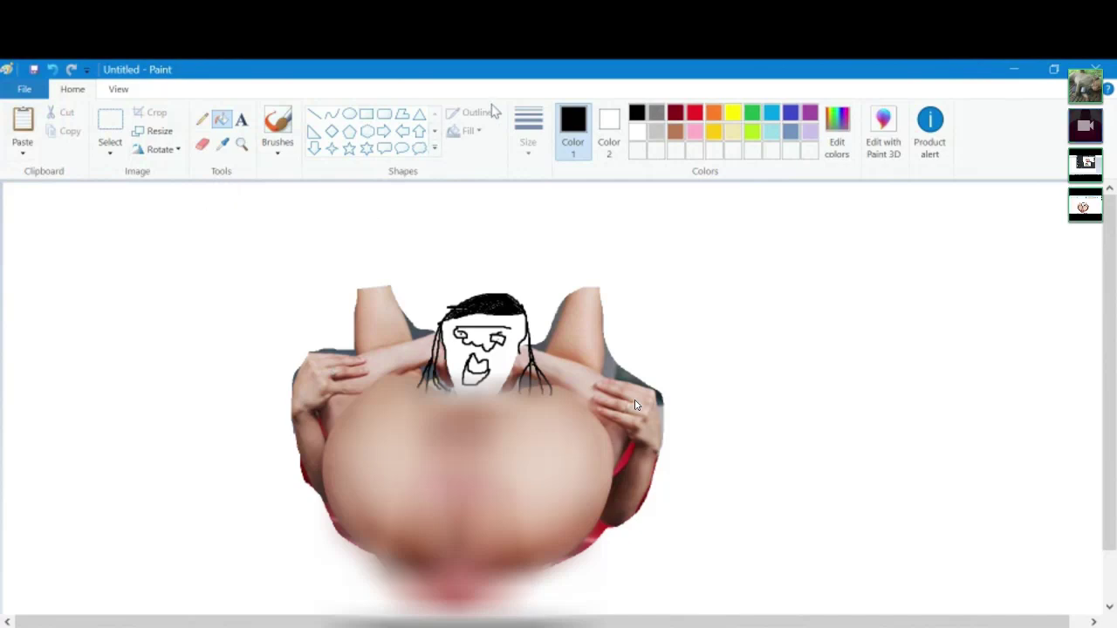
Step: Select the drawing area and delete it, wiping the shared canvas blank
click(695, 132)
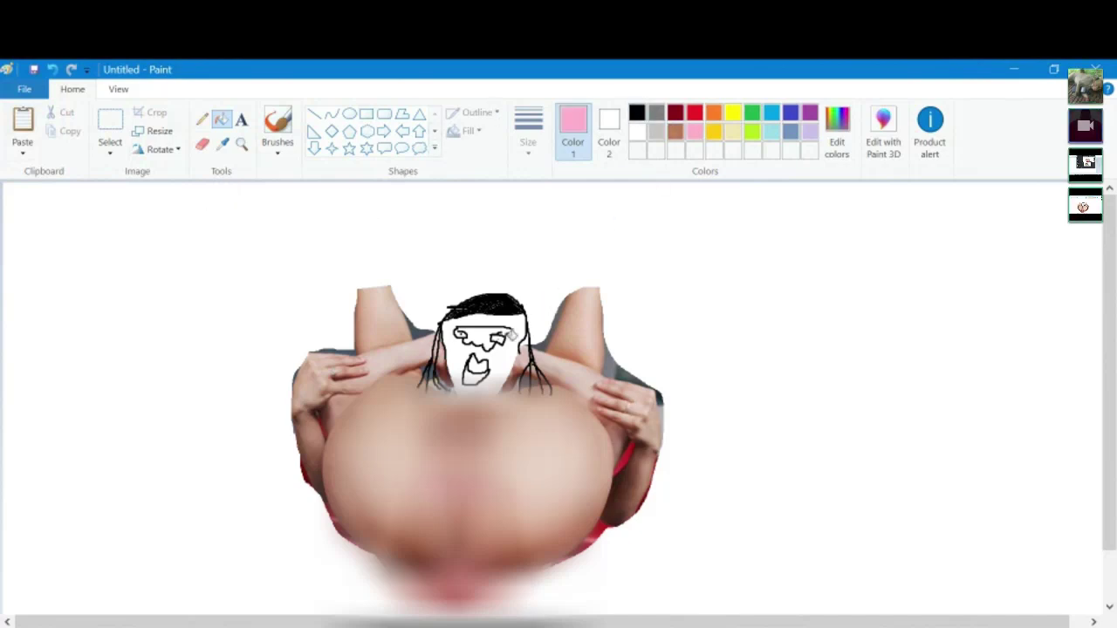
drag(480, 362, 483, 374)
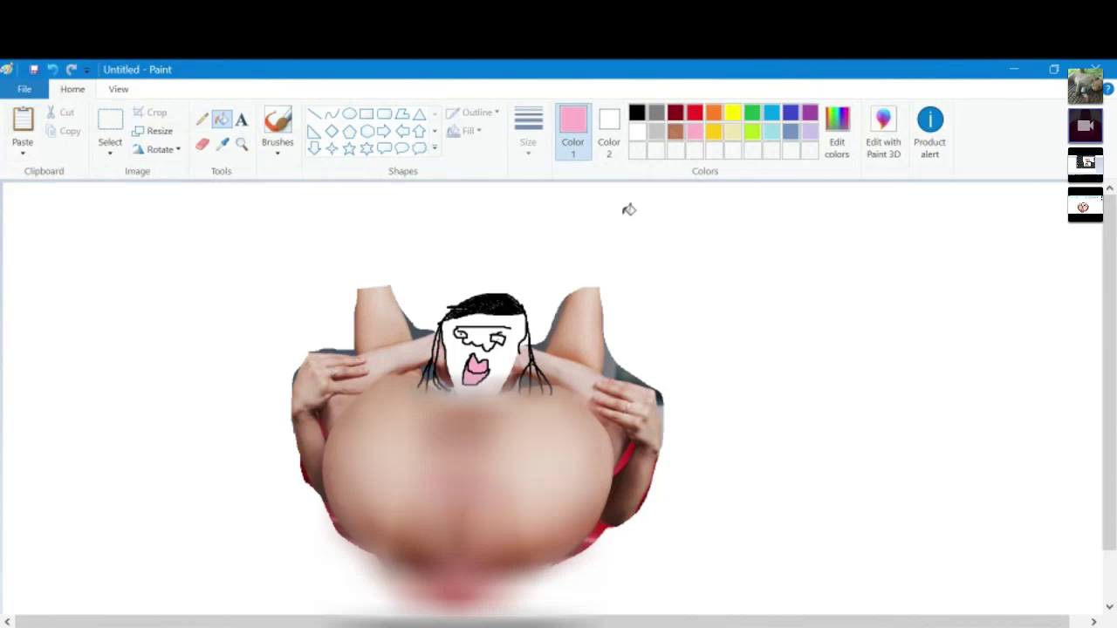
click(677, 134)
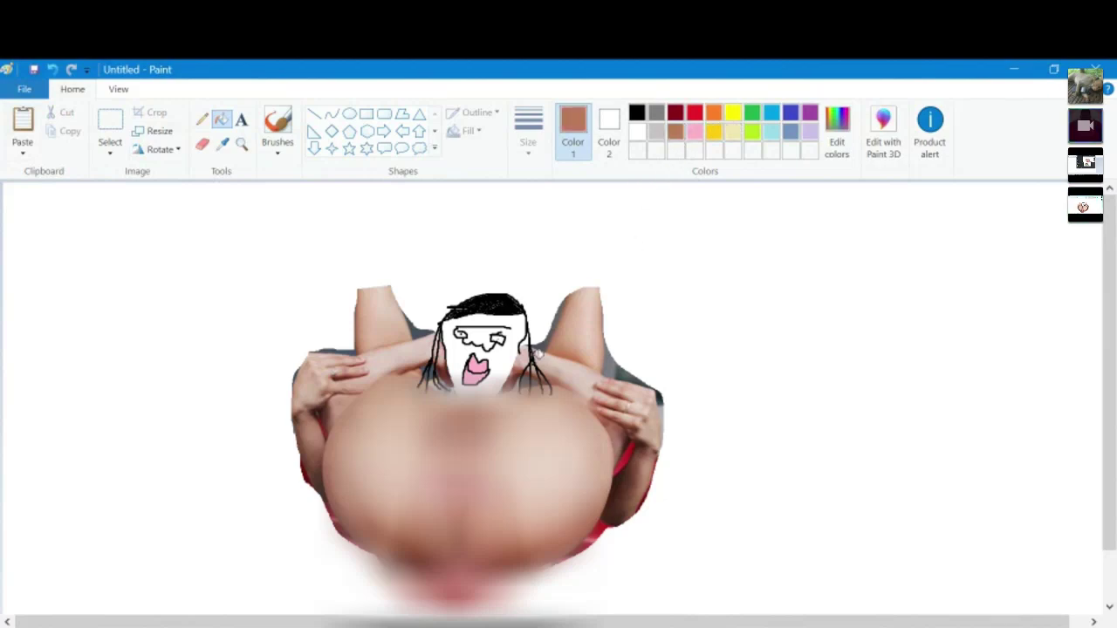
click(508, 356)
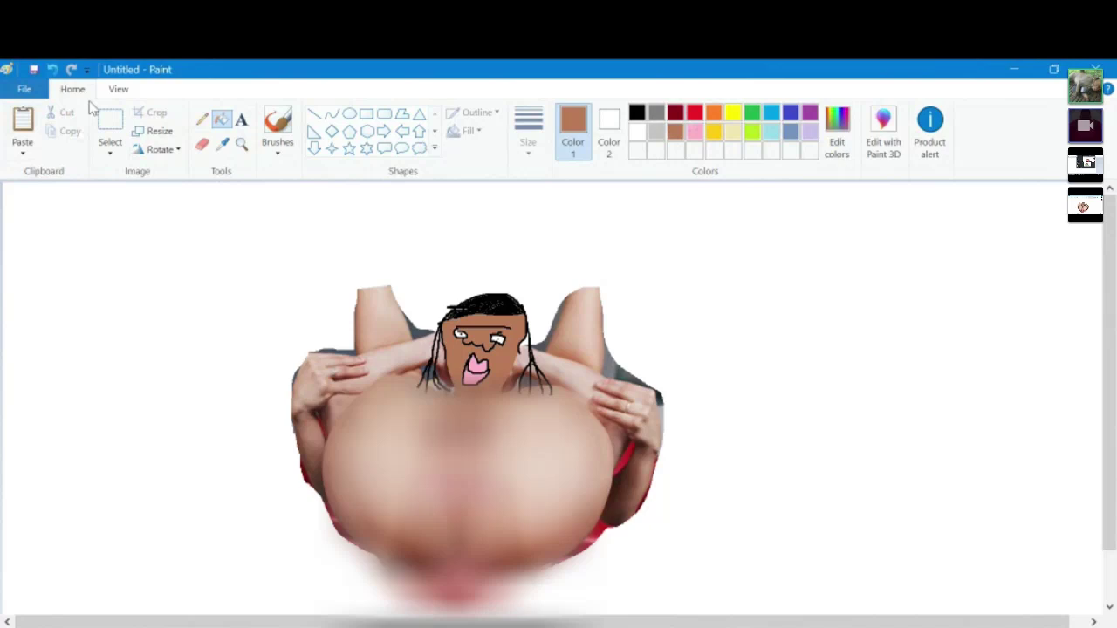
click(114, 124)
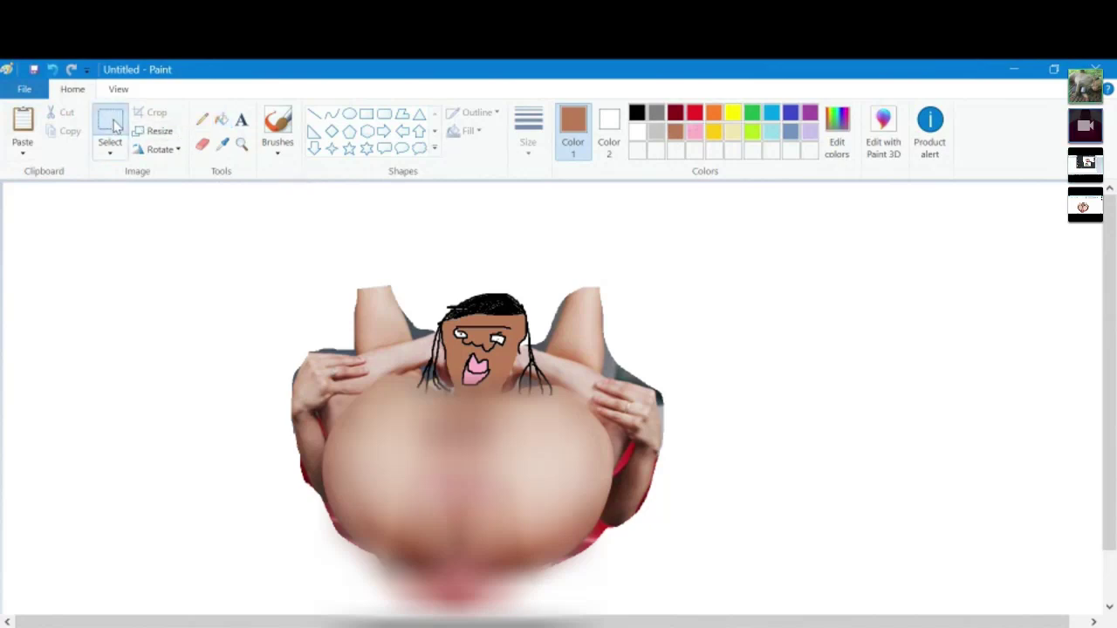
mouse_move(217, 199)
mouse_down()
mouse_move(416, 474)
mouse_move(671, 597)
mouse_move(728, 598)
mouse_move(736, 621)
mouse_up()
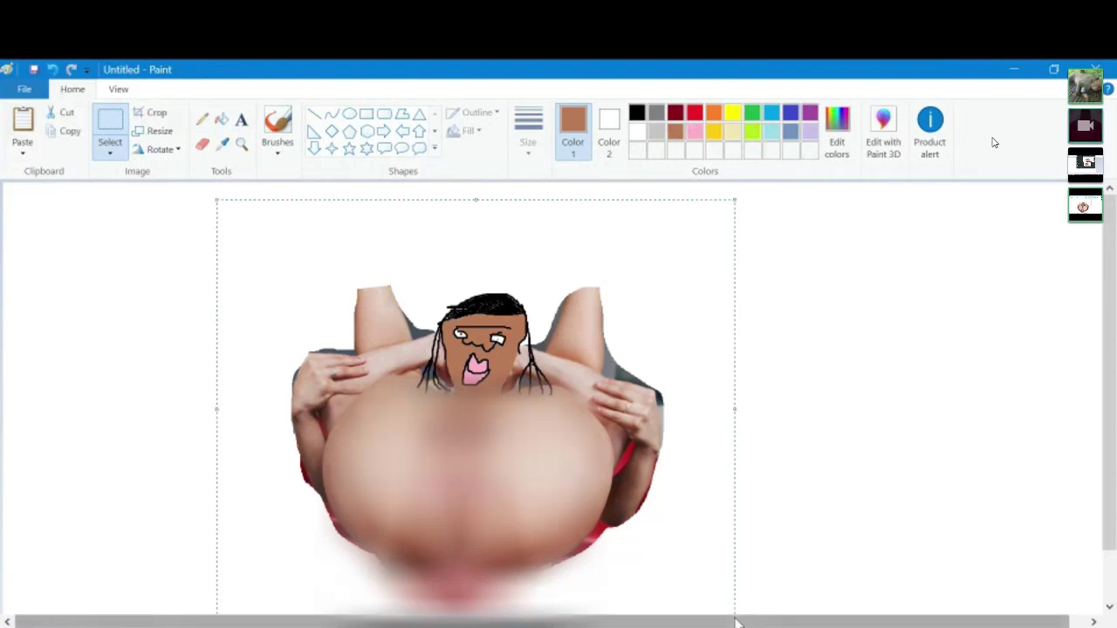
key(Delete)
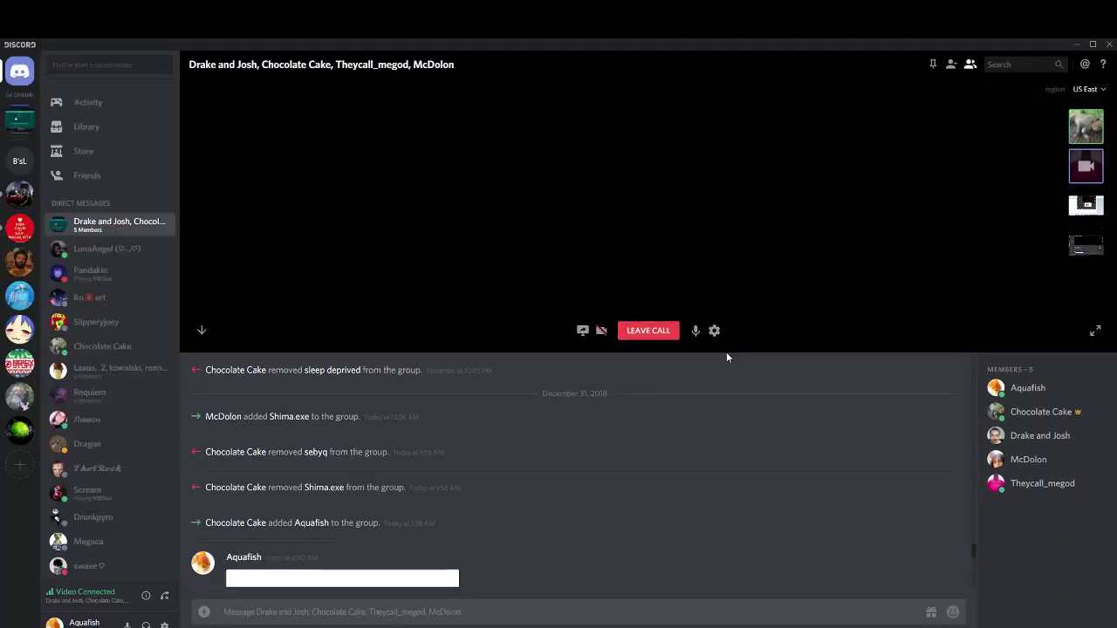
Step: Switch back to Paint and choose the freehand Brushes tool
key(alt+Tab)
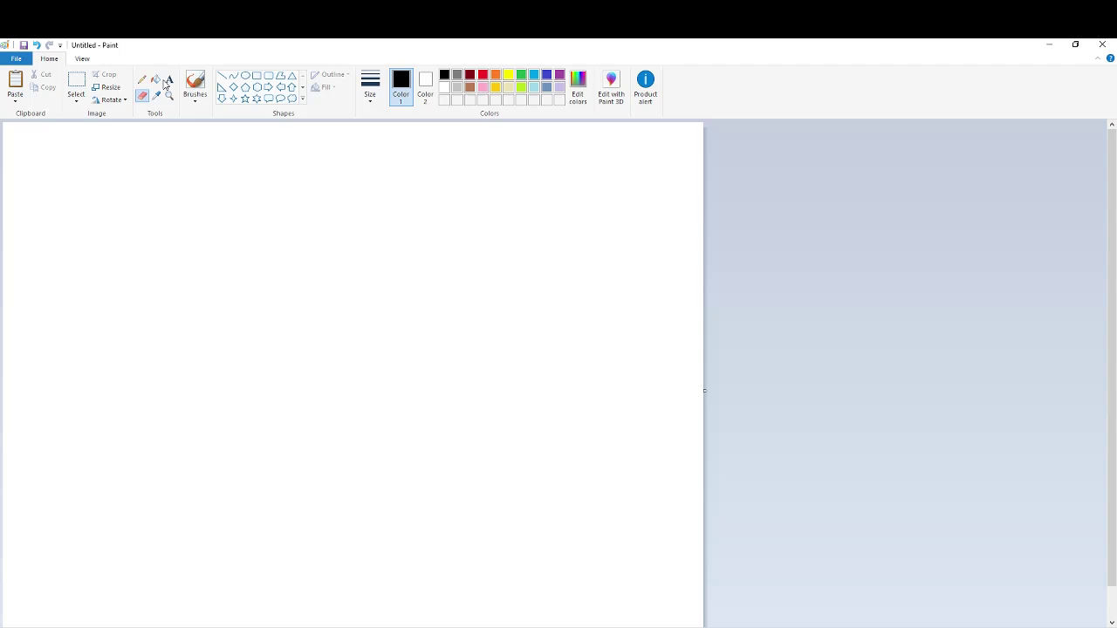
click(195, 83)
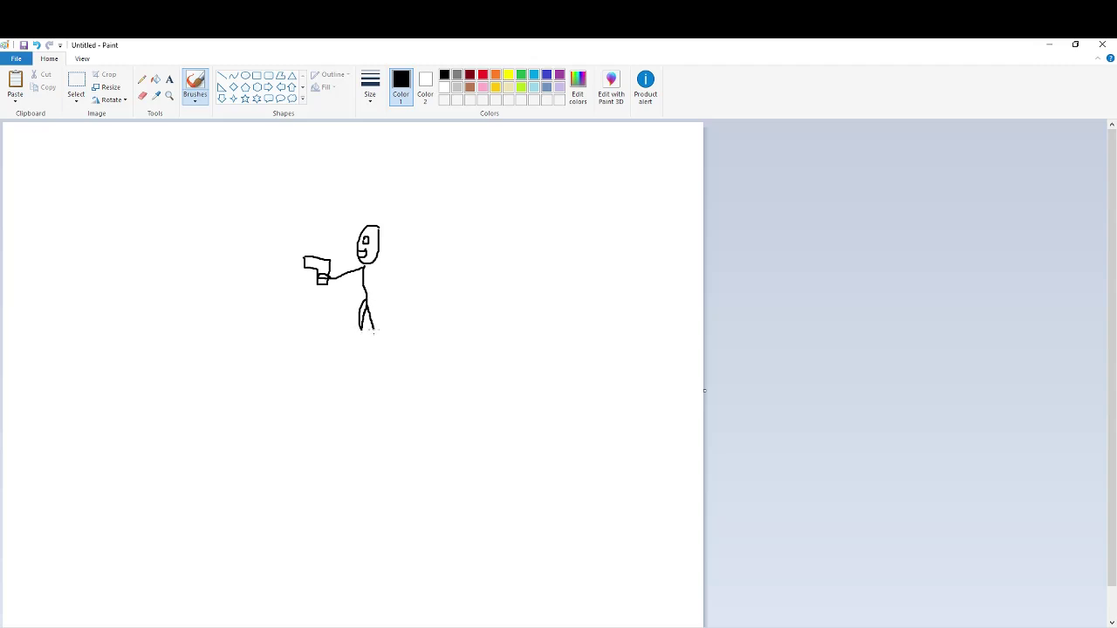
Step: Undo the last two body and leg strokes, then draw spiky hair around the stick figure's head
click(38, 48)
click(38, 48)
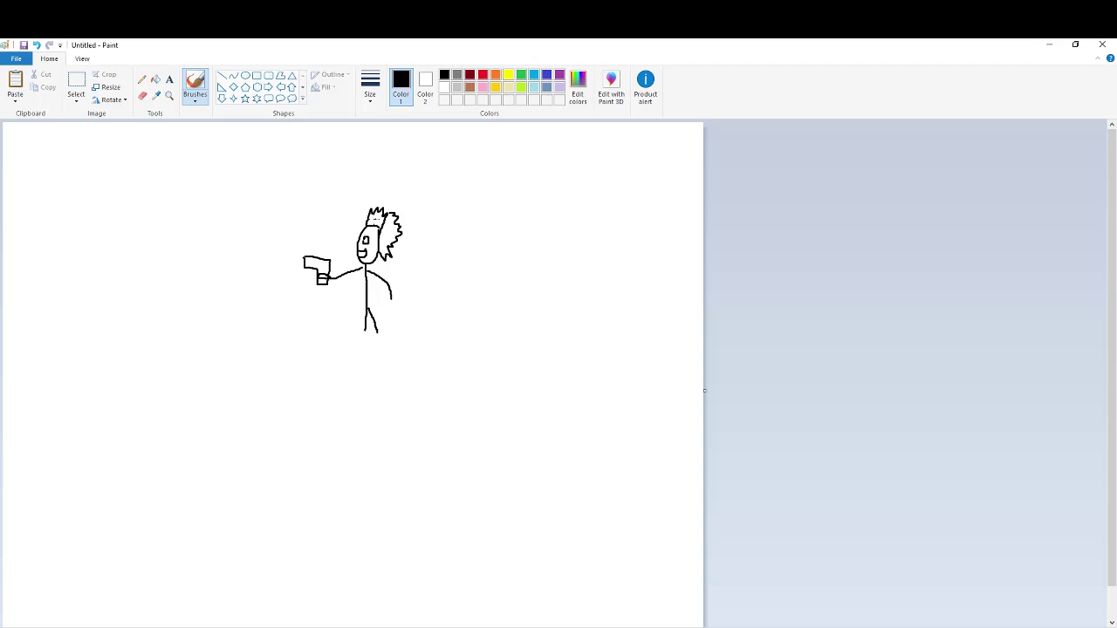
mouse_move(366, 212)
mouse_down()
mouse_move(339, 217)
mouse_move(360, 246)
mouse_up()
Step: Undo the stray hair stroke and fill two hair sections yellow, then return to the black brush
click(36, 44)
click(508, 75)
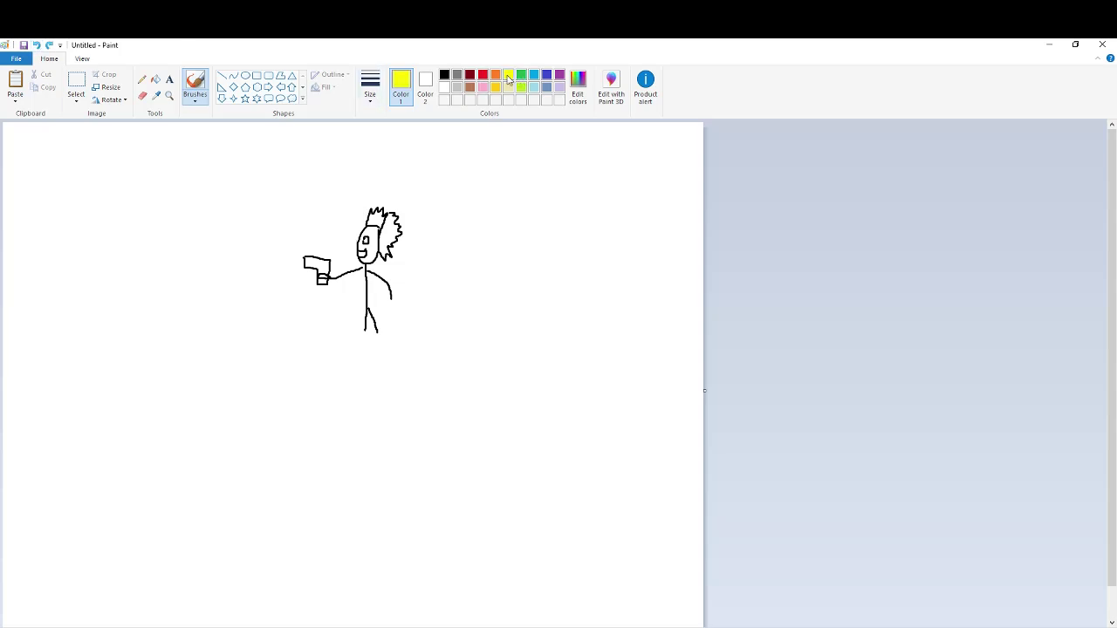
click(157, 80)
click(376, 219)
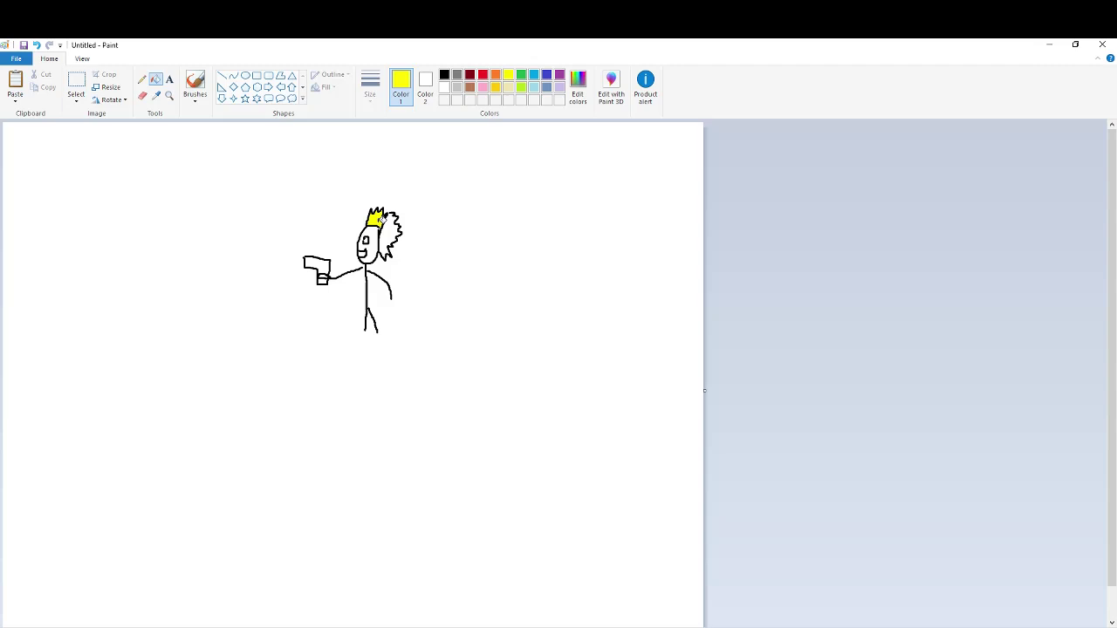
click(444, 75)
click(199, 89)
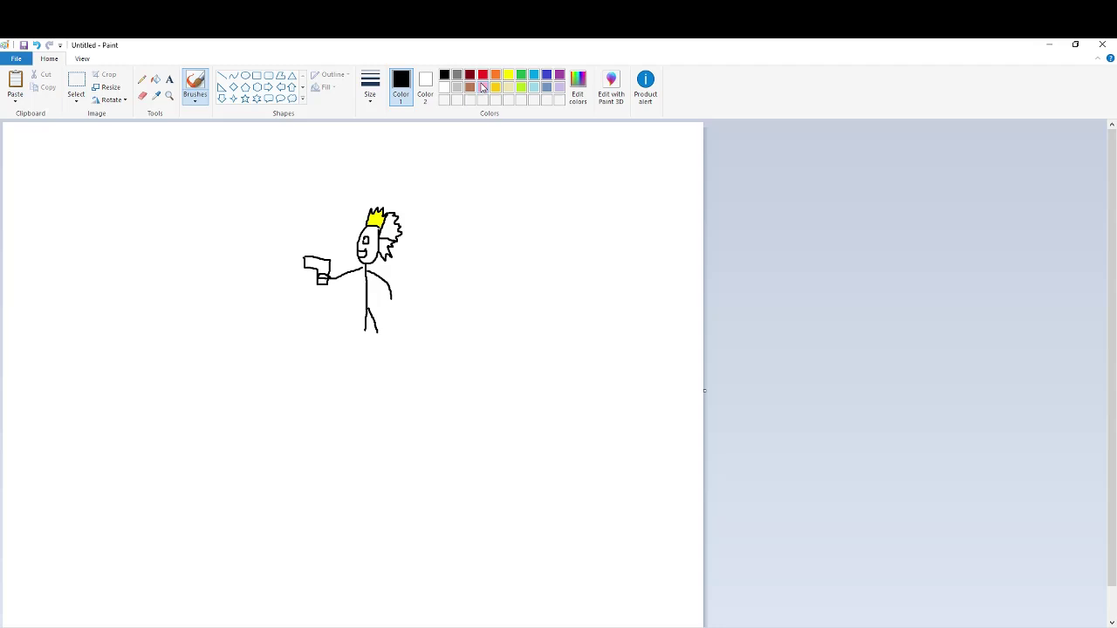
Step: Fill the hair's right part light turquoise and a small section purple, and the eye black
click(535, 87)
click(159, 81)
click(394, 227)
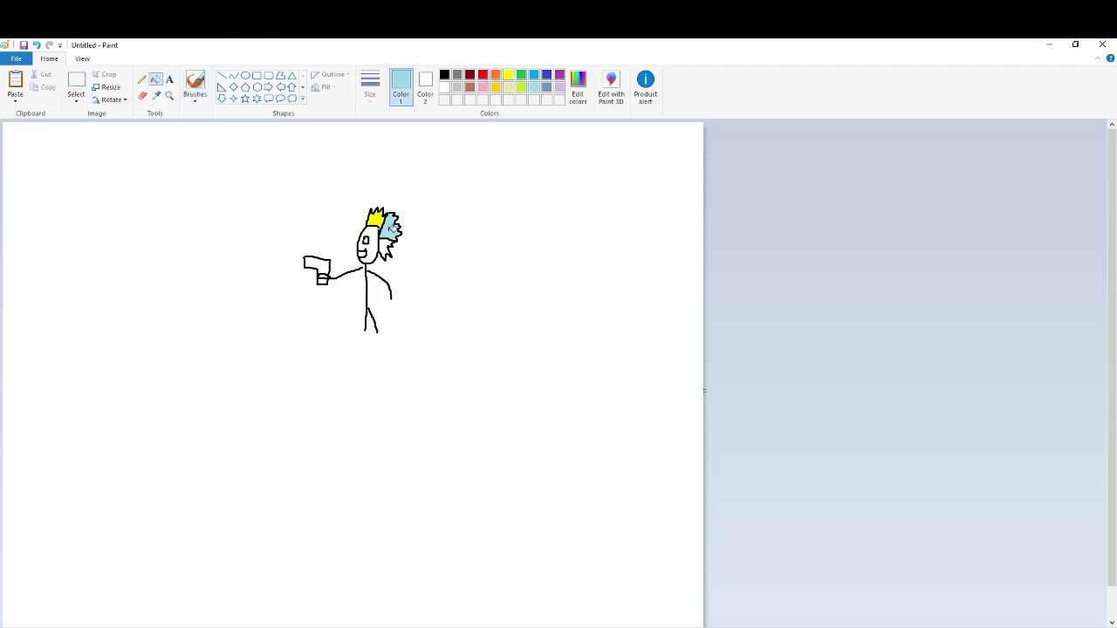
click(559, 75)
click(386, 247)
click(445, 75)
click(365, 241)
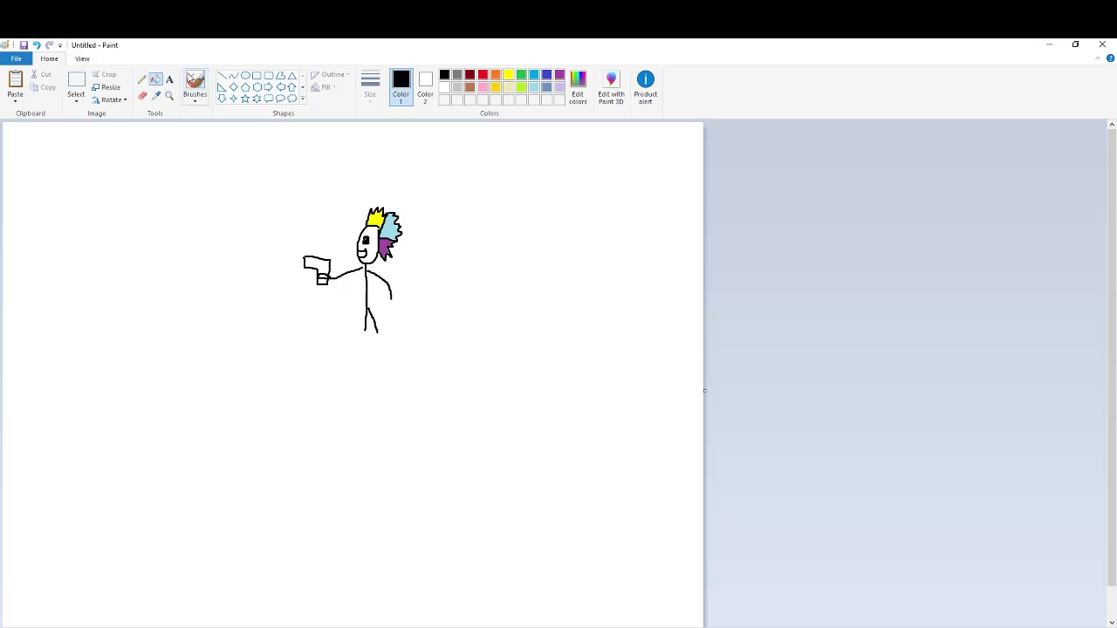
click(195, 83)
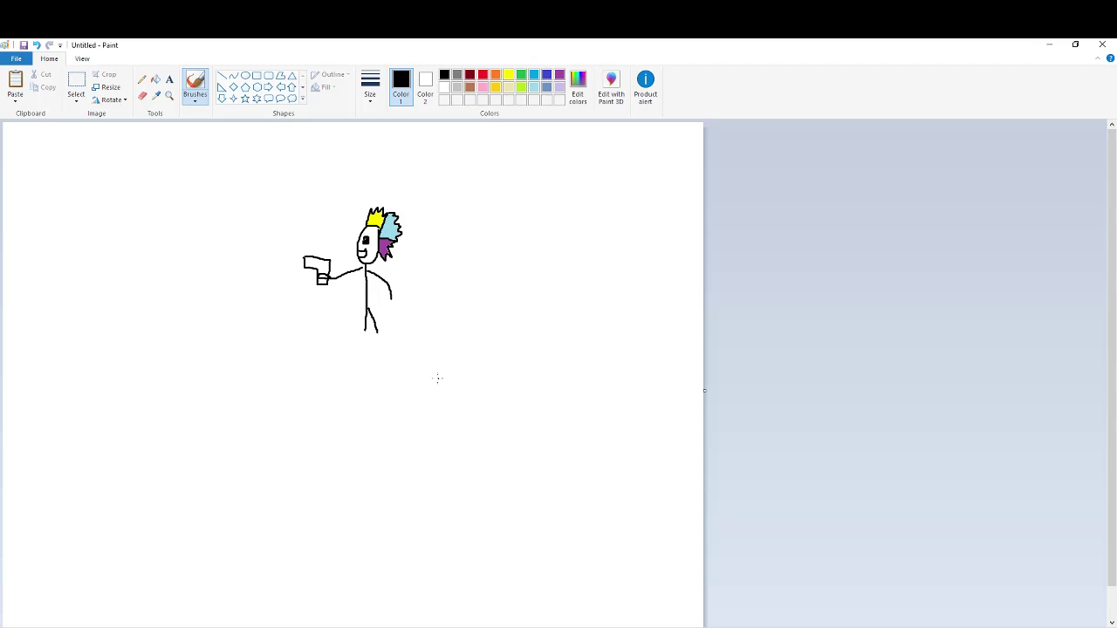
Step: Outline a large figure right of the stick figure, with its side, an upward arm and a clenched fist
mouse_move(478, 311)
mouse_down()
mouse_move(454, 226)
mouse_move(507, 301)
mouse_up()
mouse_move(455, 229)
mouse_down()
mouse_move(474, 209)
mouse_move(482, 230)
mouse_move(466, 223)
mouse_up()
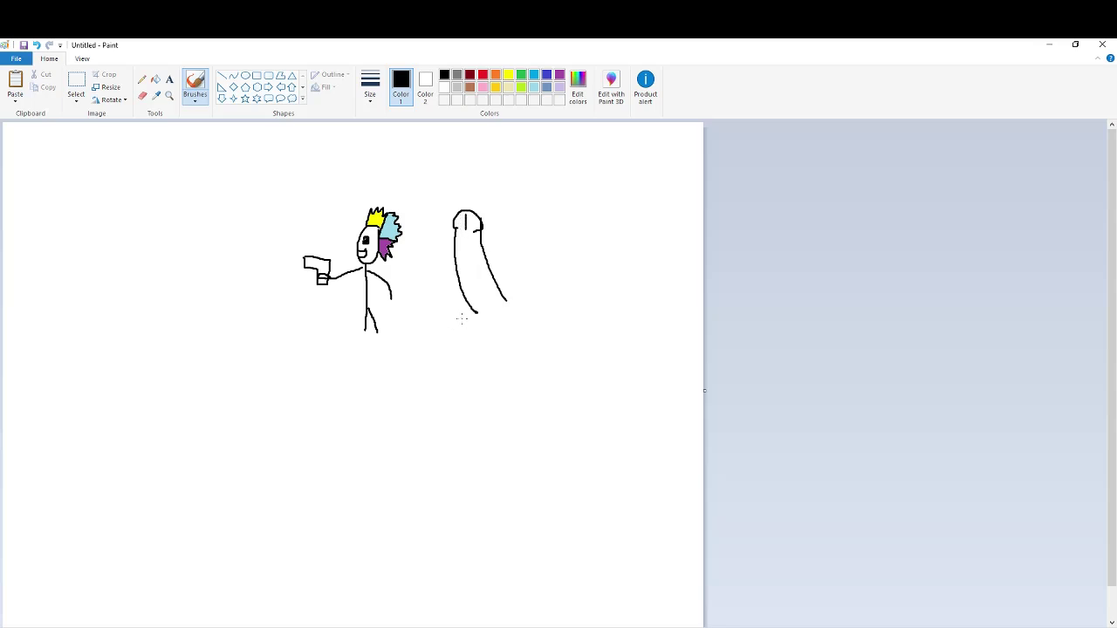
mouse_move(477, 315)
mouse_down()
mouse_move(467, 344)
mouse_move(522, 378)
mouse_move(521, 344)
mouse_move(567, 332)
mouse_move(527, 295)
mouse_move(515, 303)
mouse_move(500, 233)
mouse_up()
mouse_move(595, 301)
mouse_down()
mouse_move(600, 309)
mouse_move(636, 234)
mouse_up()
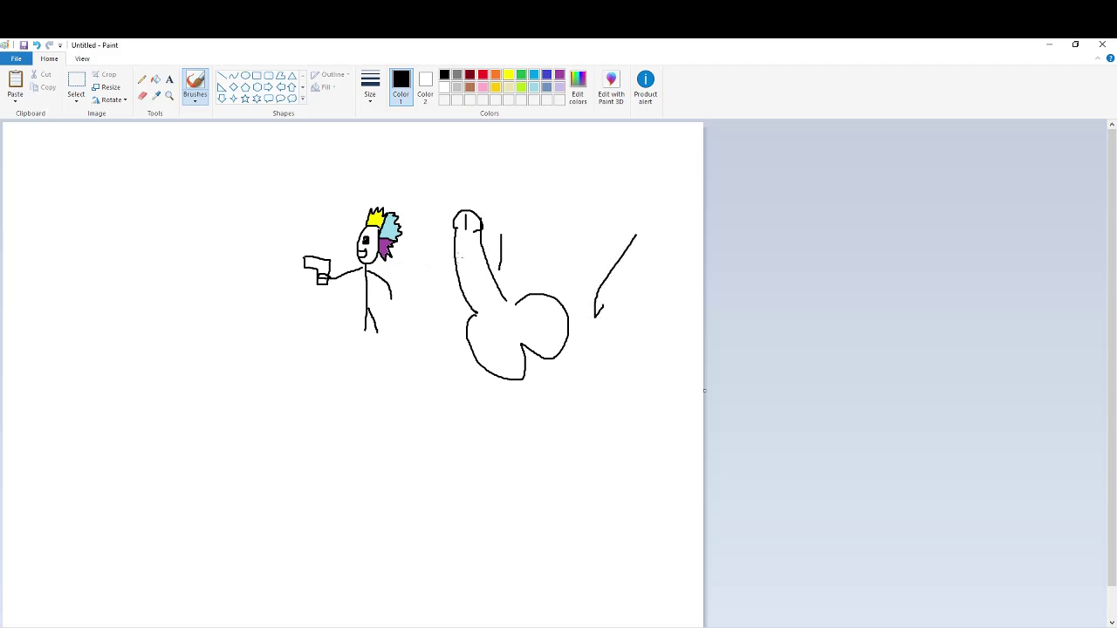
mouse_move(459, 256)
mouse_down()
mouse_move(445, 255)
mouse_move(395, 167)
mouse_move(408, 171)
mouse_move(413, 156)
mouse_move(433, 173)
mouse_move(440, 150)
mouse_move(441, 182)
mouse_move(451, 162)
mouse_move(479, 215)
mouse_move(499, 222)
mouse_up()
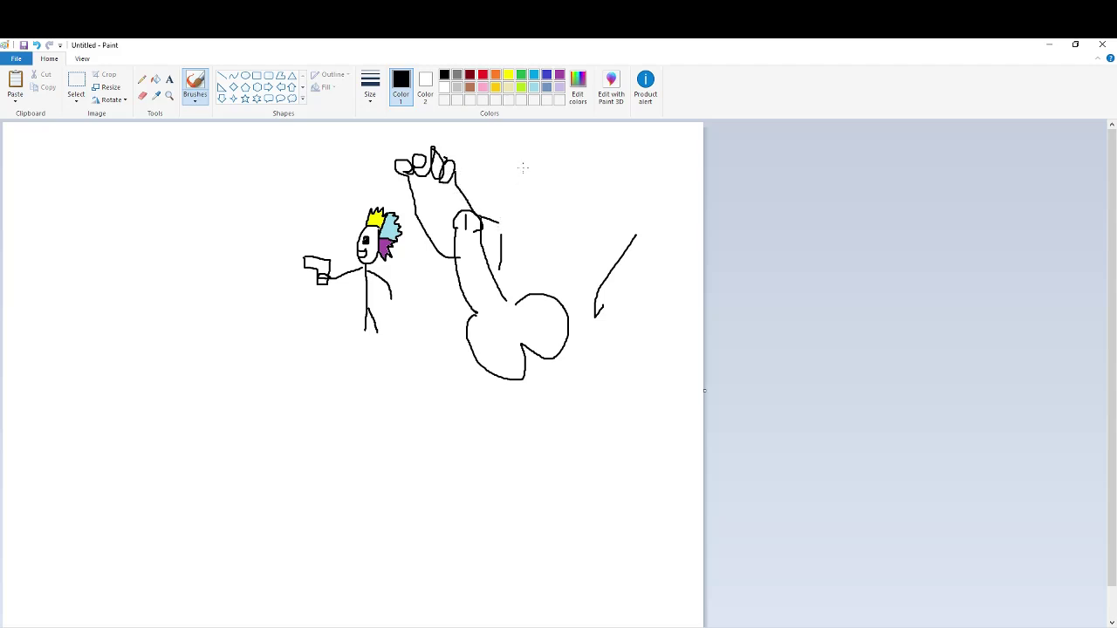
mouse_move(523, 167)
mouse_down()
mouse_move(533, 208)
mouse_move(544, 211)
mouse_move(573, 203)
mouse_move(585, 164)
mouse_move(512, 177)
mouse_move(543, 194)
mouse_move(554, 180)
mouse_up()
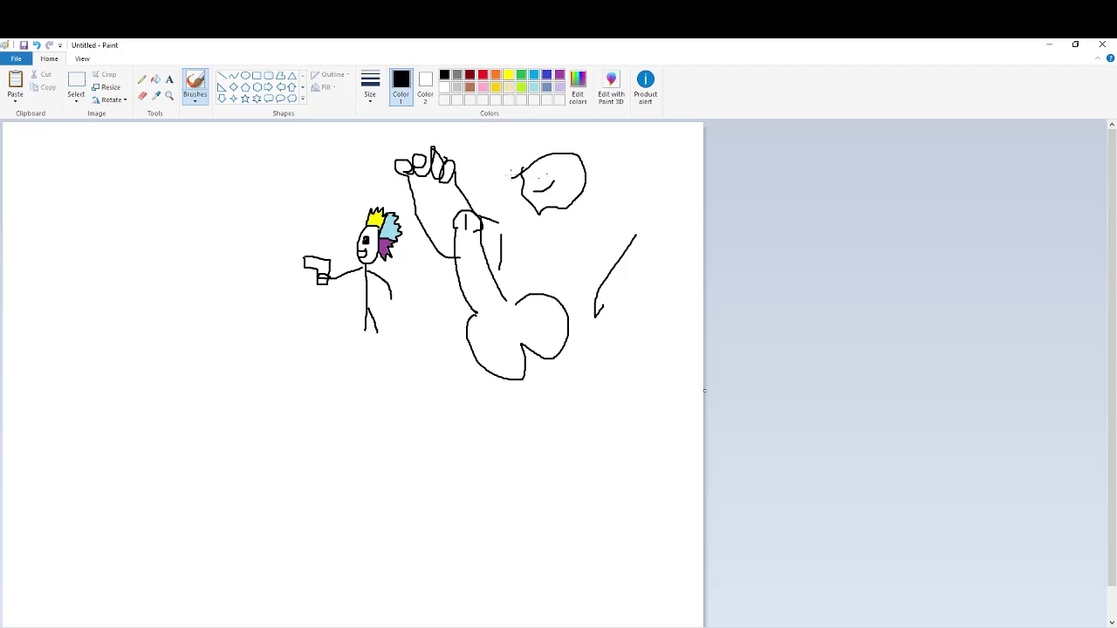
Step: Extend the large figure's head and shoulders, and add chest and arm muscle lines
mouse_move(515, 174)
mouse_down()
mouse_move(494, 171)
mouse_move(515, 147)
mouse_move(566, 137)
mouse_move(571, 156)
mouse_up()
drag(500, 221, 527, 218)
mouse_move(586, 182)
mouse_down()
mouse_move(627, 181)
mouse_move(650, 243)
mouse_move(630, 255)
mouse_move(634, 328)
mouse_move(678, 292)
mouse_move(650, 234)
mouse_up()
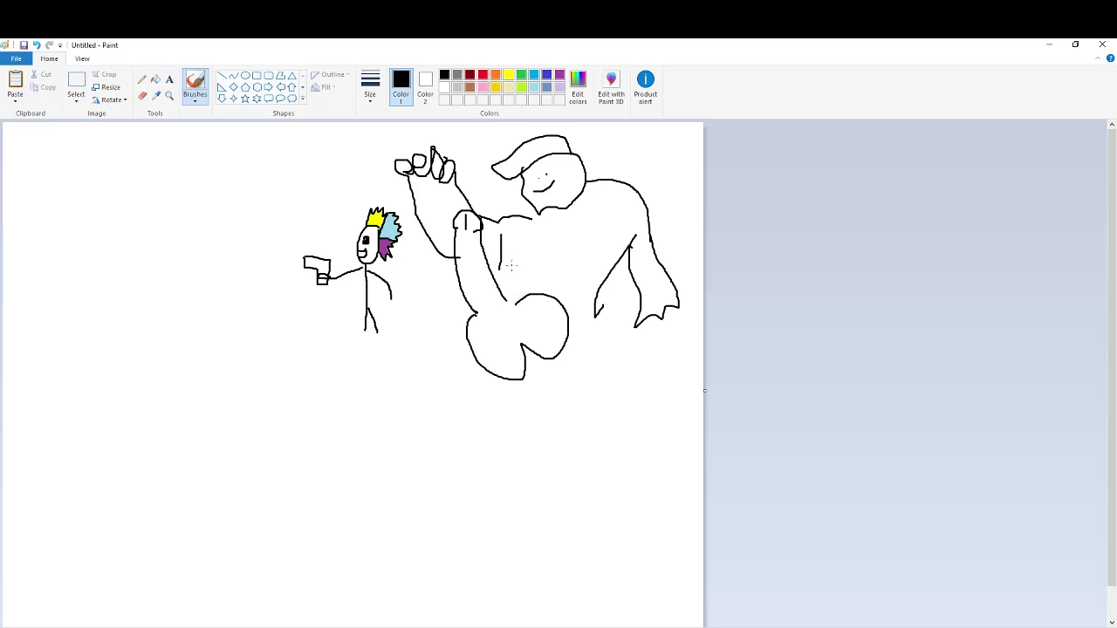
mouse_move(512, 265)
mouse_down()
mouse_move(602, 234)
mouse_move(559, 286)
mouse_move(528, 282)
mouse_move(590, 284)
mouse_up()
mouse_move(466, 277)
mouse_down()
mouse_move(483, 276)
mouse_move(480, 289)
mouse_move(494, 294)
mouse_move(476, 251)
mouse_up()
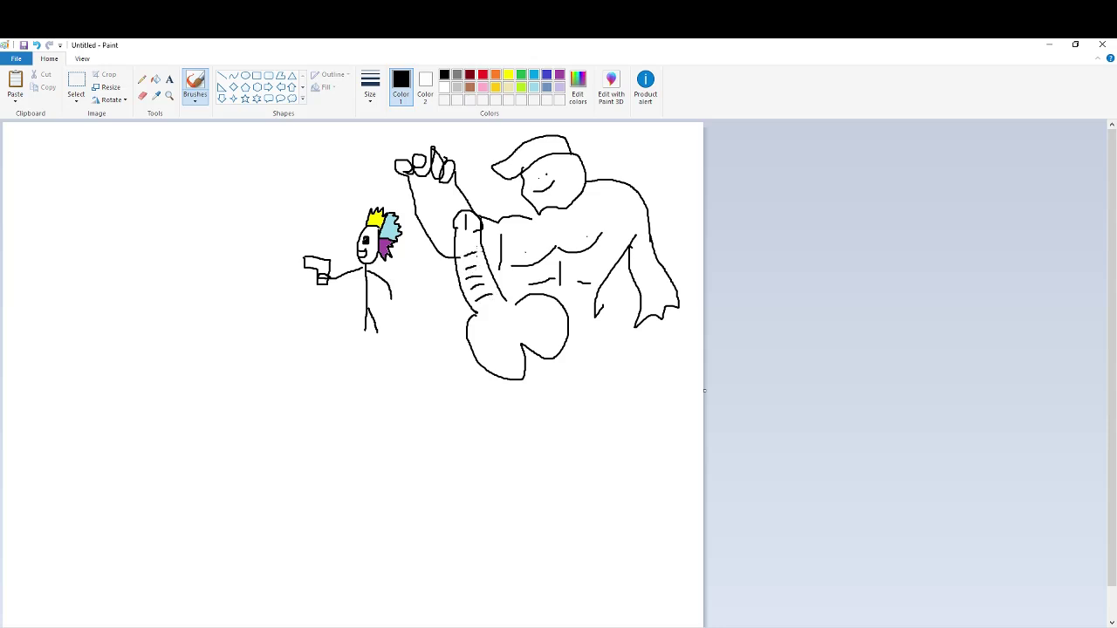
key(XF86AudioLowerVolume)
key(XF86AudioLowerVolume)
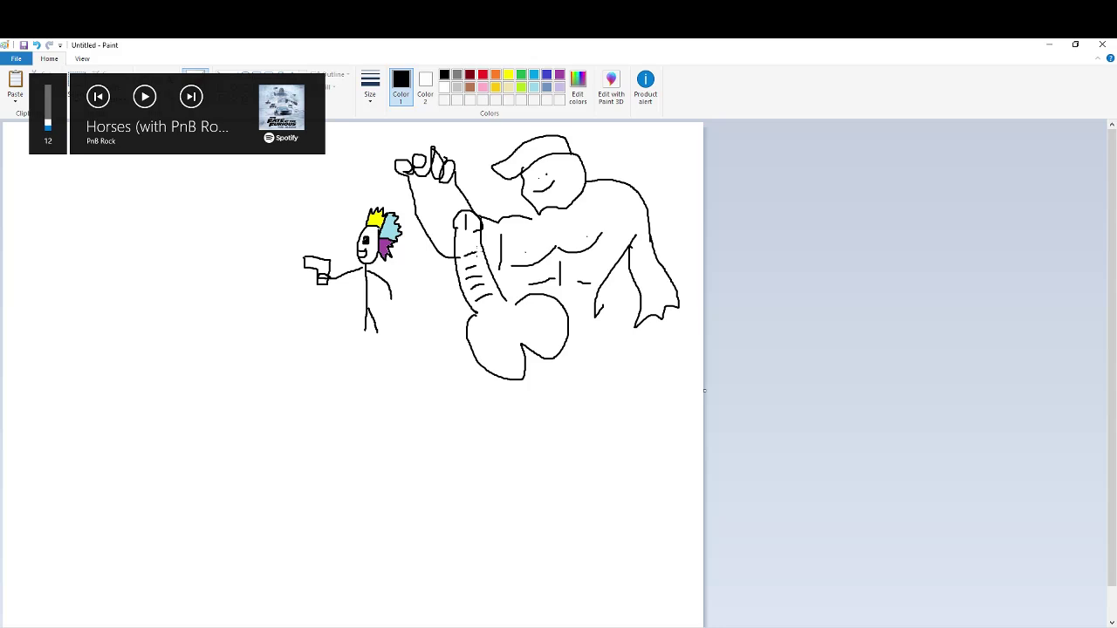
drag(462, 247, 472, 243)
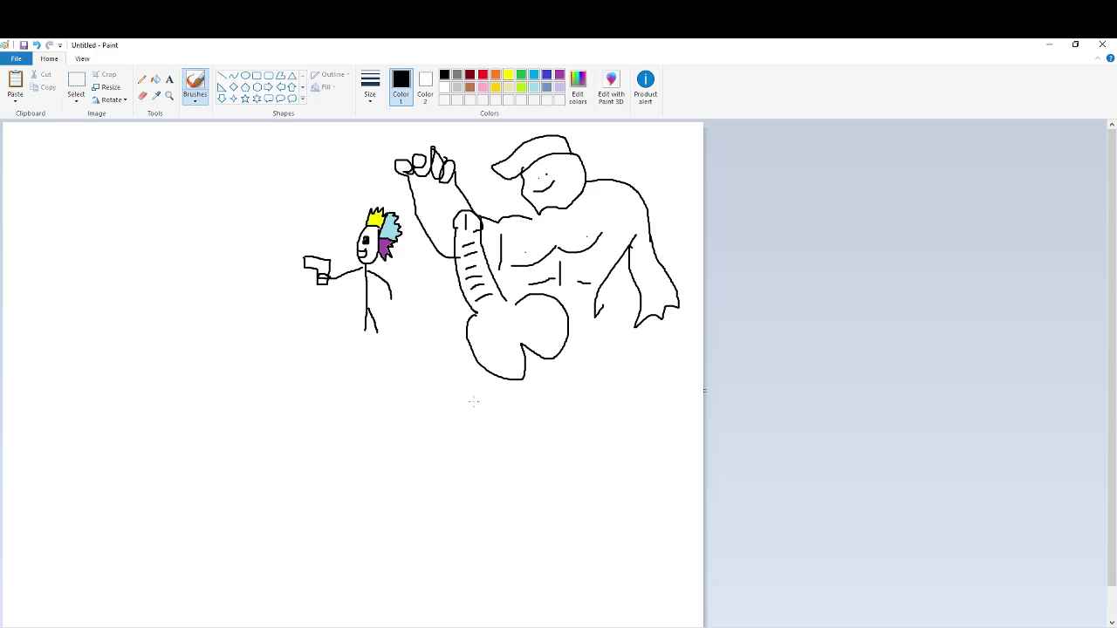
Step: Draw the robe's two sides down from the hips and a jagged zig-zag hem across the bottom
mouse_move(484, 350)
mouse_down()
mouse_move(481, 390)
mouse_move(506, 417)
mouse_up()
mouse_move(471, 331)
mouse_down()
mouse_move(440, 444)
mouse_move(494, 595)
mouse_up()
drag(553, 335, 663, 499)
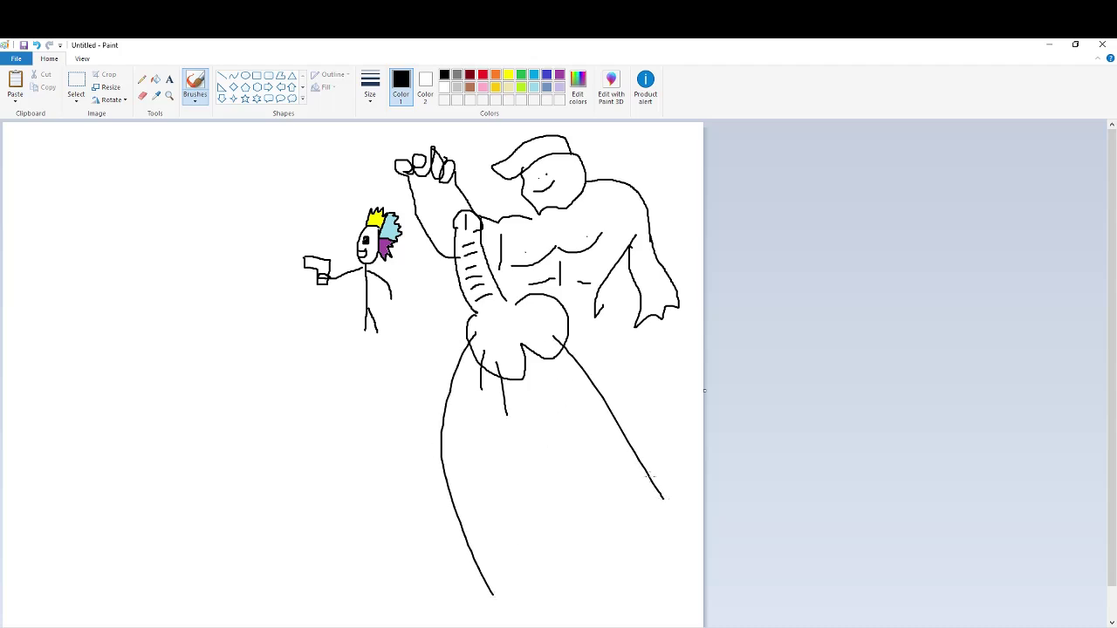
mouse_move(494, 595)
mouse_down()
mouse_move(507, 534)
mouse_move(642, 553)
mouse_move(637, 453)
mouse_up()
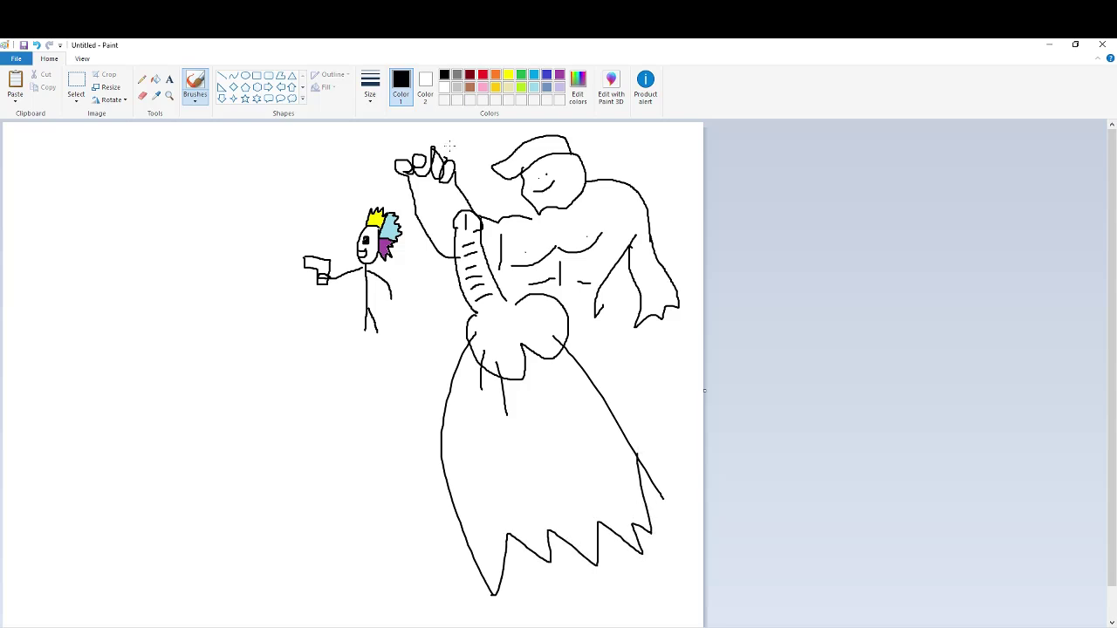
Step: Fill the robe with solid yellow
click(509, 75)
click(156, 78)
click(516, 455)
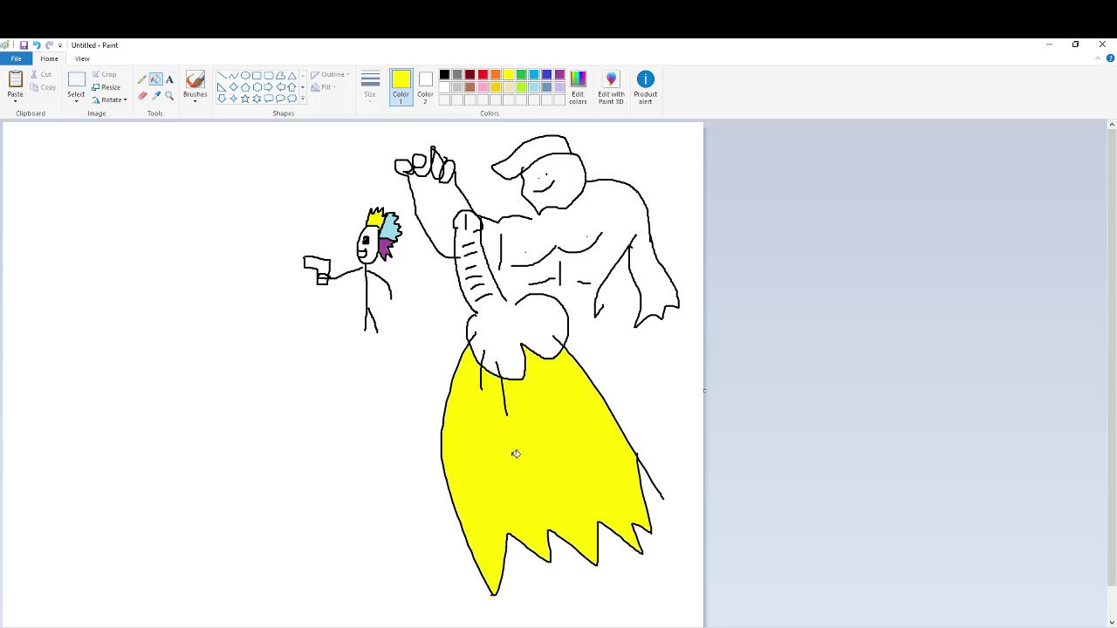
Step: Add a short black brush stroke near the large figure's arm
click(195, 85)
click(443, 76)
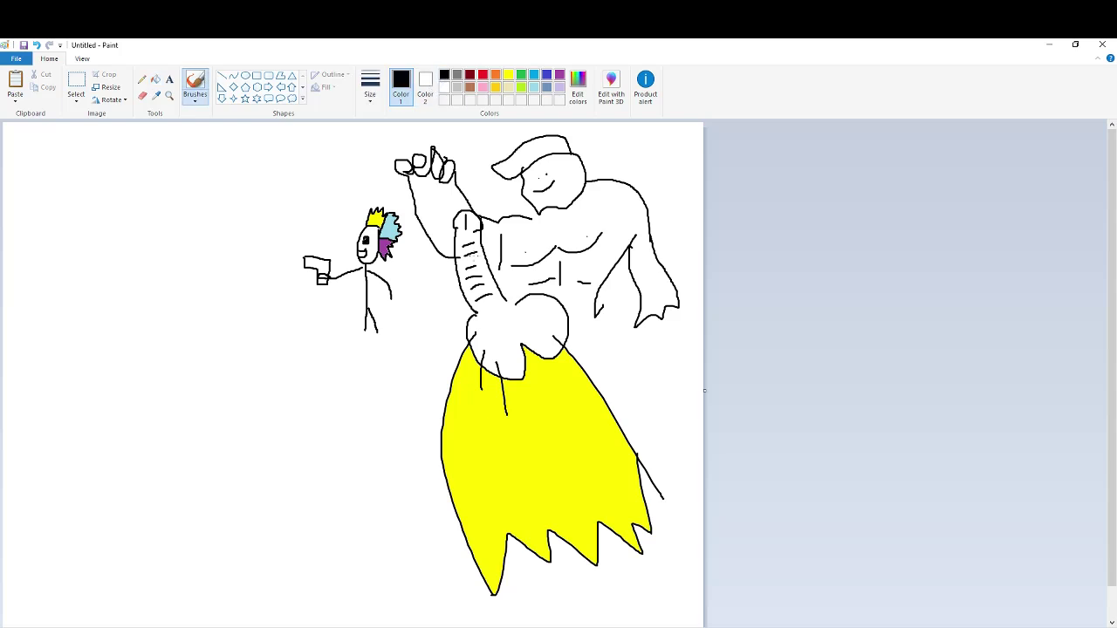
mouse_move(454, 203)
mouse_down()
mouse_move(454, 222)
mouse_move(459, 200)
mouse_move(479, 198)
mouse_move(480, 223)
mouse_up()
click(156, 79)
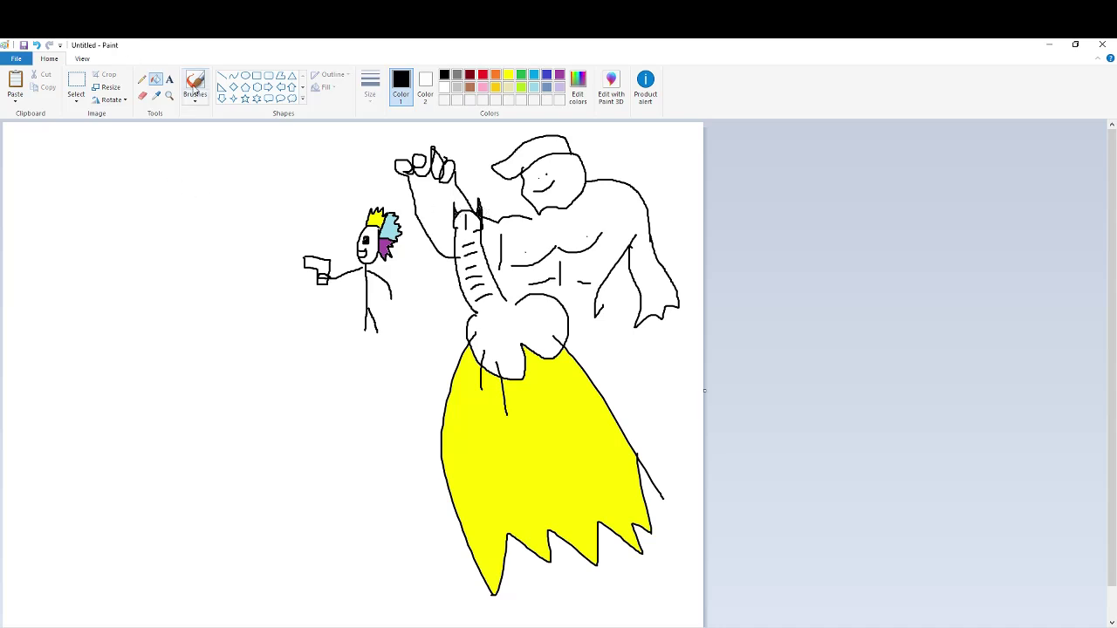
click(194, 85)
Step: Handwrite a three-line phrase ending in 'know' at top left, then scribble across both figures
mouse_move(18, 158)
mouse_down()
mouse_move(31, 198)
mouse_move(89, 148)
mouse_move(106, 184)
mouse_move(120, 169)
mouse_move(163, 177)
mouse_move(197, 158)
mouse_move(188, 197)
mouse_up()
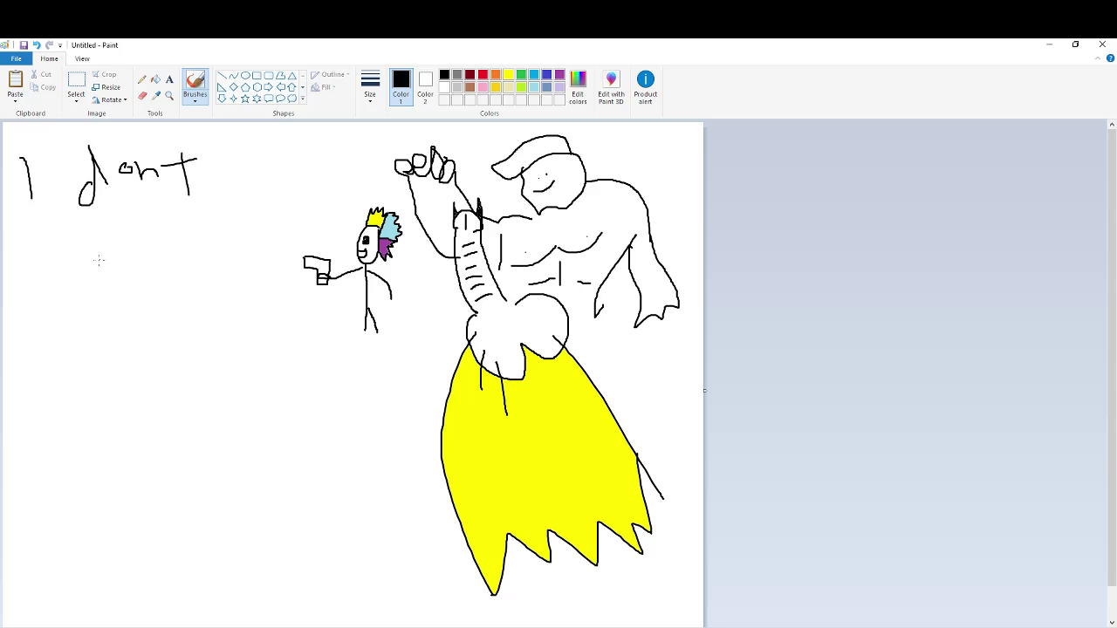
drag(56, 306, 73, 243)
mouse_move(41, 287)
mouse_down()
mouse_move(129, 258)
mouse_move(148, 277)
mouse_move(170, 266)
mouse_move(143, 269)
mouse_move(174, 251)
mouse_move(209, 250)
mouse_move(220, 231)
mouse_move(207, 275)
mouse_up()
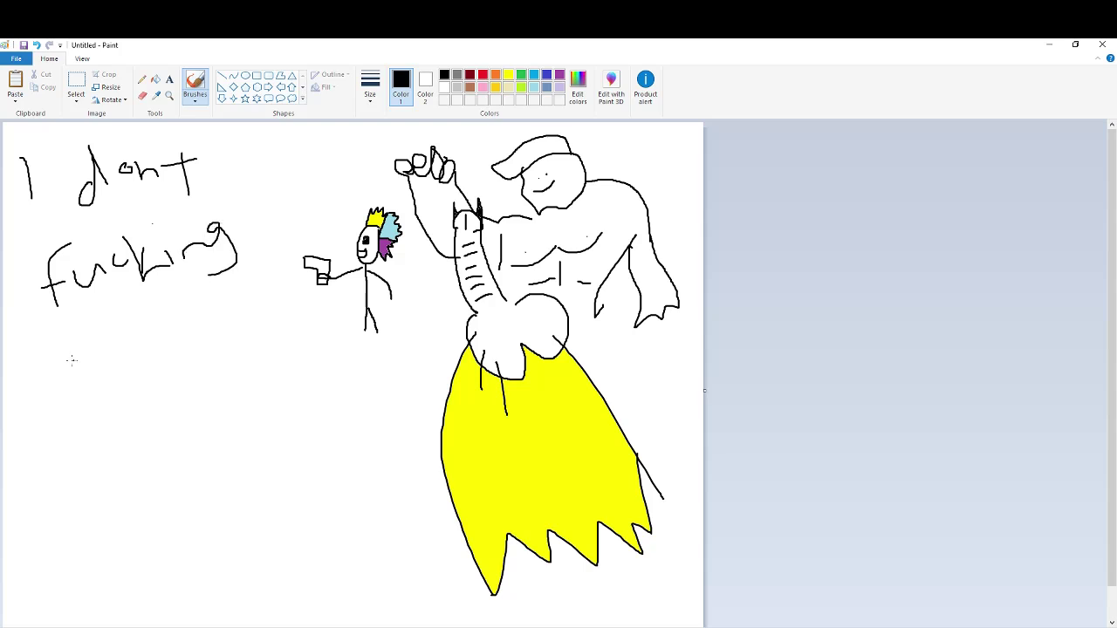
mouse_move(56, 356)
mouse_down()
mouse_move(68, 384)
mouse_move(146, 367)
mouse_move(160, 343)
mouse_up()
drag(198, 358, 197, 339)
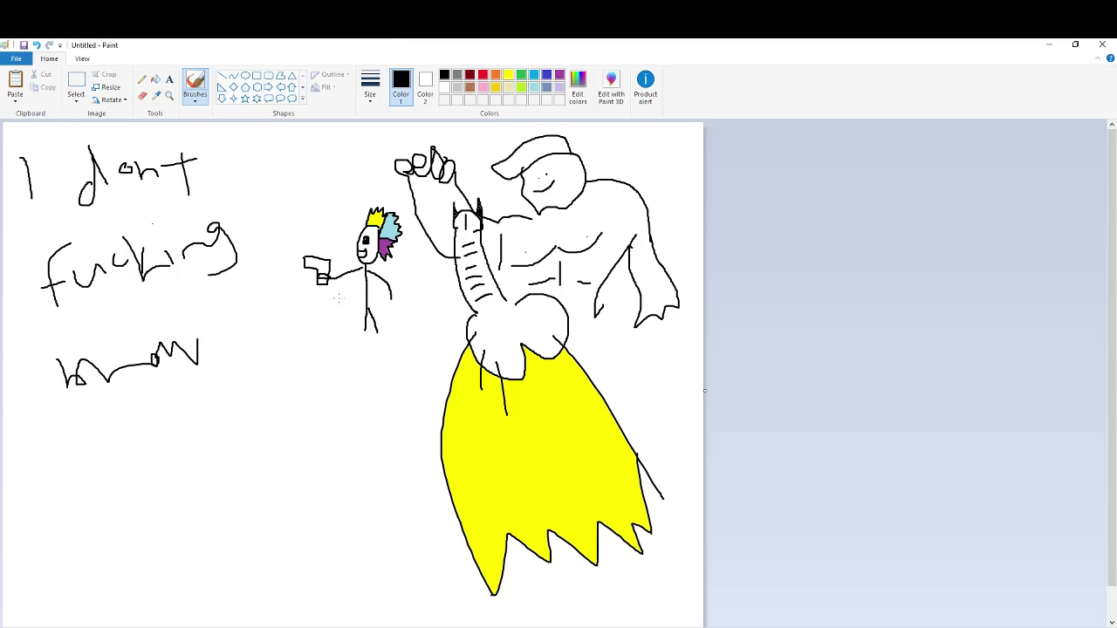
mouse_move(338, 299)
mouse_down()
mouse_move(387, 292)
mouse_move(325, 312)
mouse_up()
mouse_move(503, 260)
mouse_down()
mouse_move(616, 225)
mouse_move(409, 412)
mouse_up()
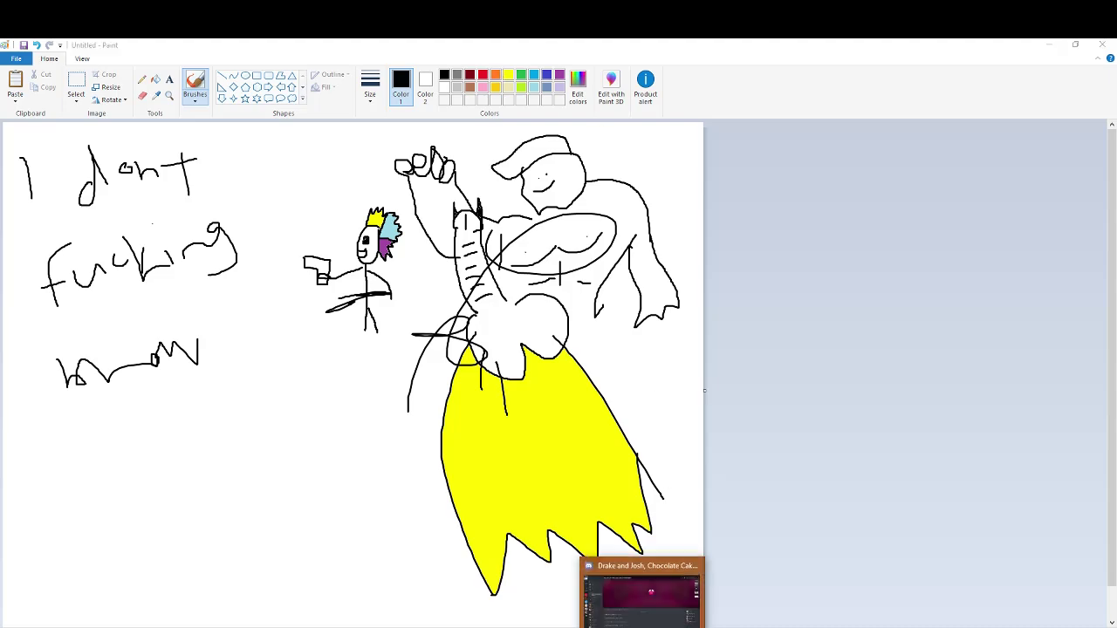
click(646, 602)
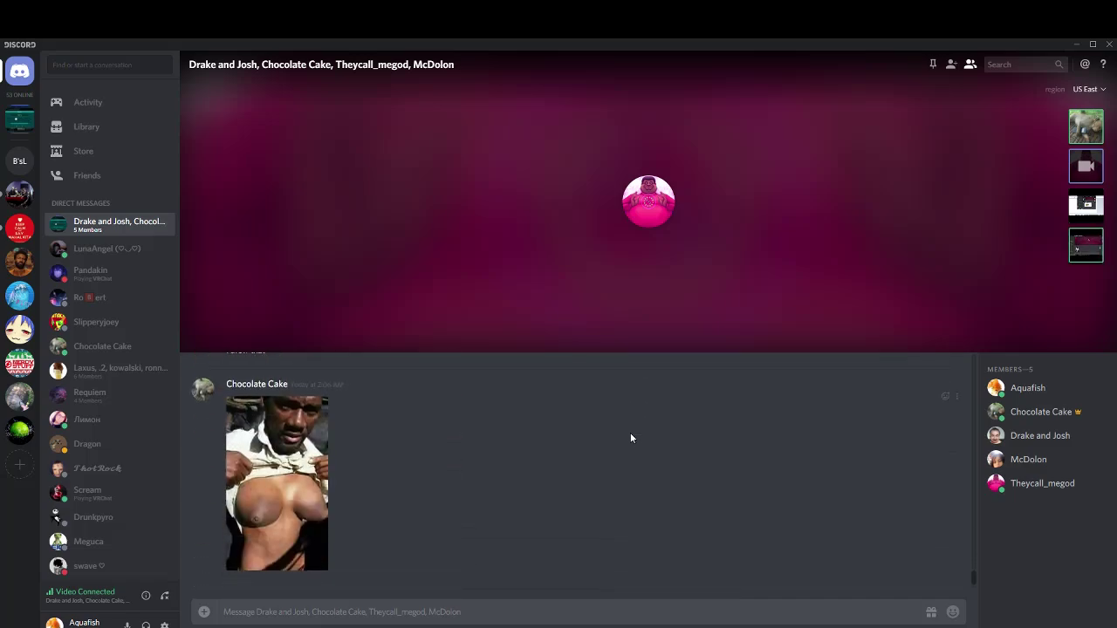
click(290, 514)
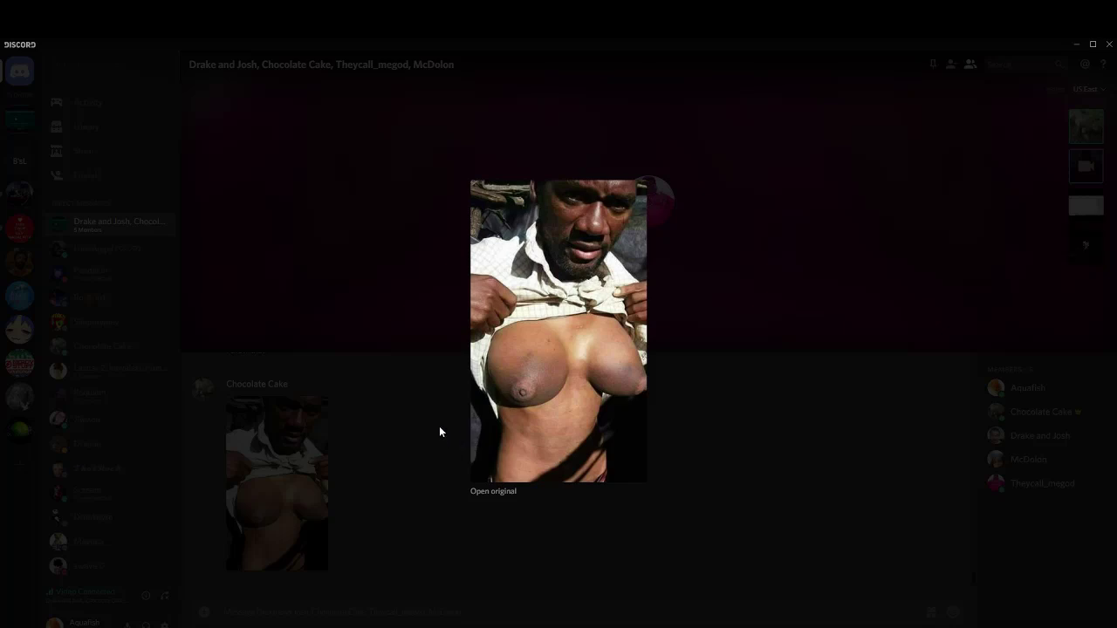
click(439, 426)
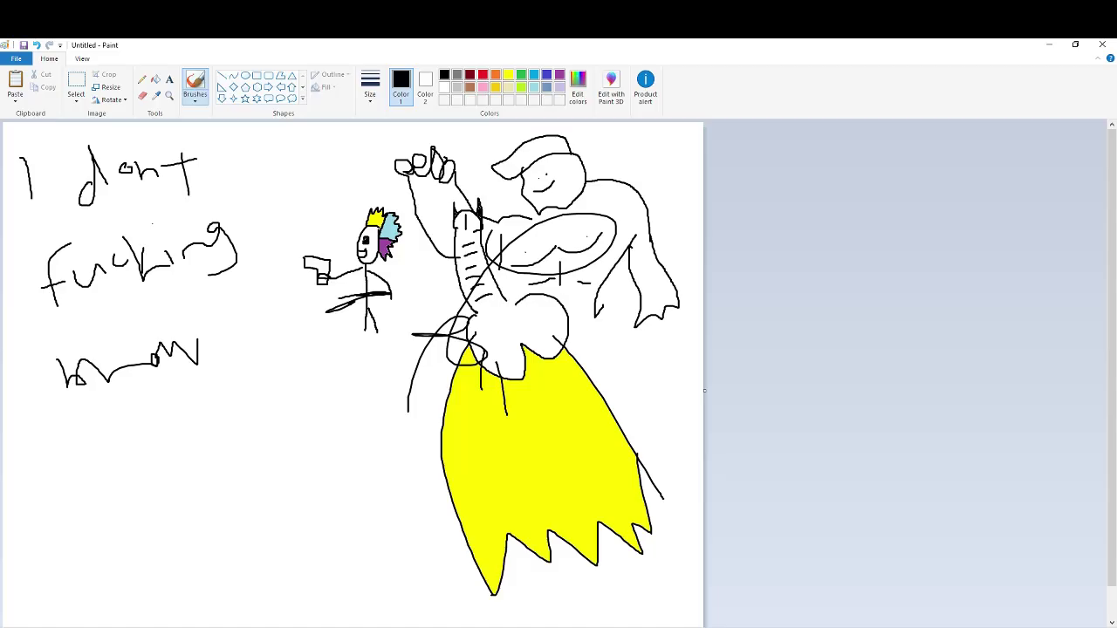
Step: Undo the scribbles, the handwritten phrase and the yellow robe fill
click(35, 45)
click(35, 44)
click(36, 44)
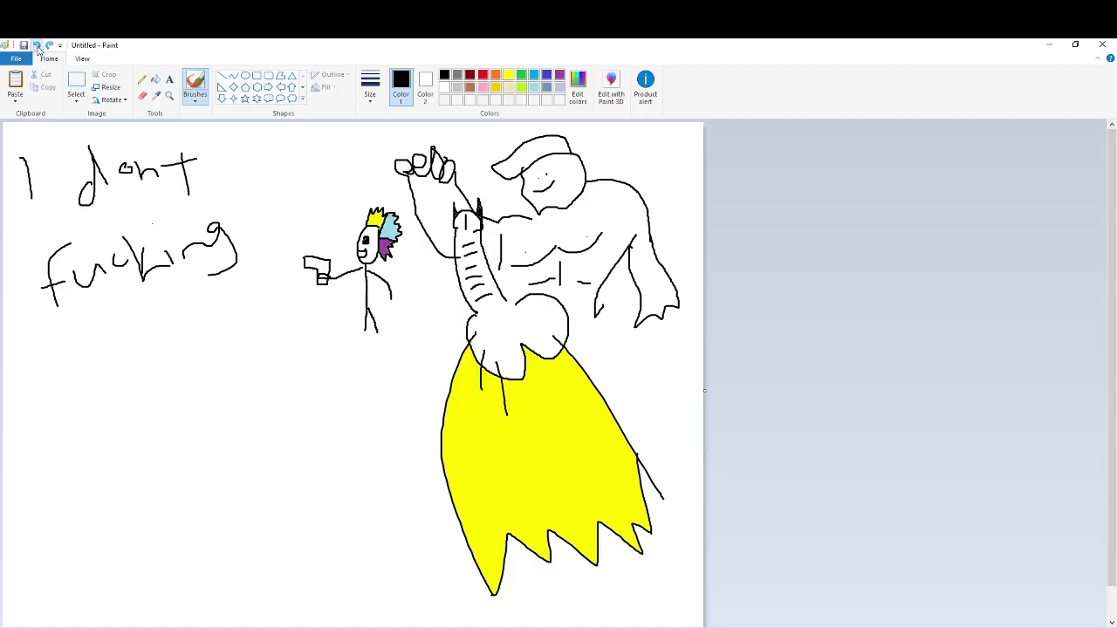
click(36, 45)
click(36, 44)
click(37, 46)
click(37, 45)
click(36, 46)
click(37, 46)
click(37, 45)
click(36, 46)
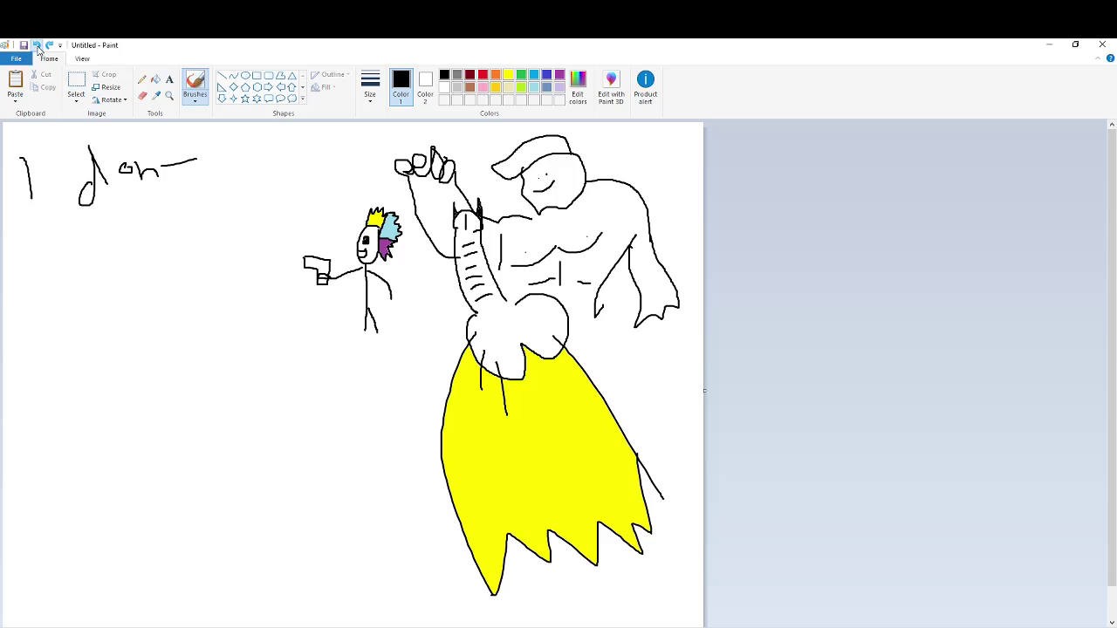
click(36, 46)
click(36, 47)
click(37, 46)
click(37, 46)
click(36, 46)
click(36, 47)
click(37, 46)
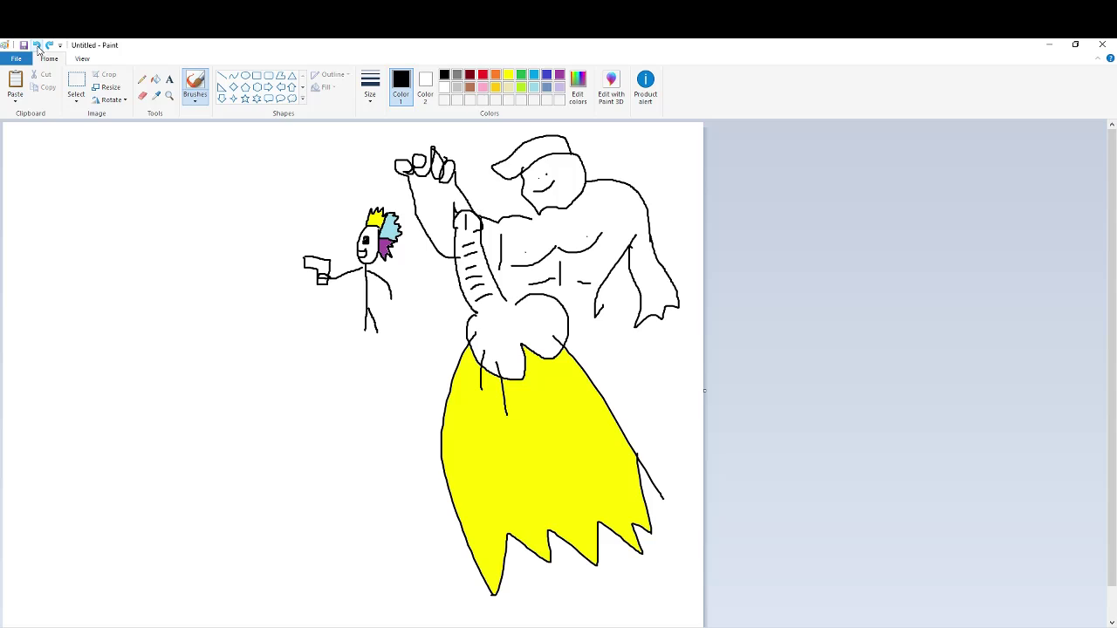
click(36, 46)
click(37, 46)
click(37, 46)
click(36, 46)
click(37, 47)
click(36, 47)
Step: Dismiss the stray right-click menu and undo the leg line, arm stripes and chest strokes
right_click(36, 46)
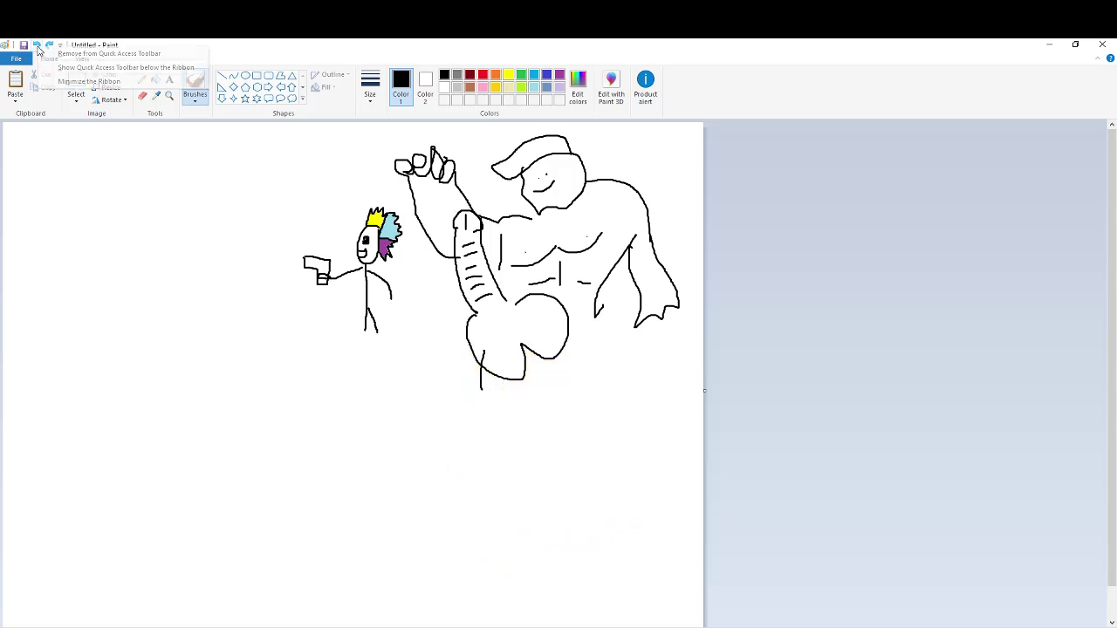
click(266, 44)
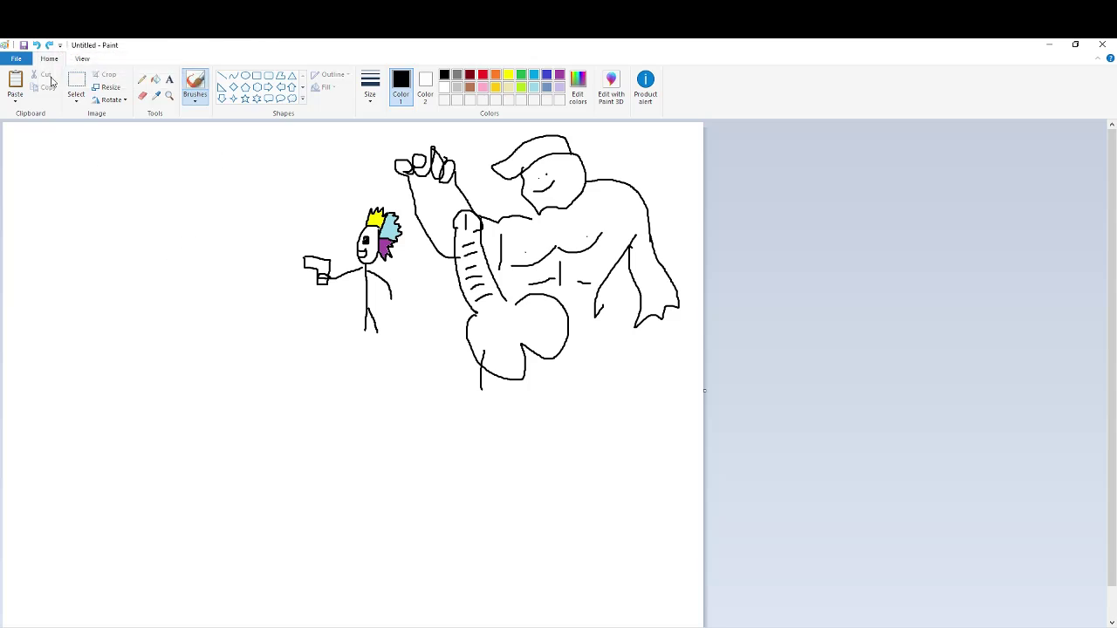
click(37, 46)
click(37, 47)
click(37, 46)
click(37, 47)
click(36, 46)
click(36, 46)
click(36, 46)
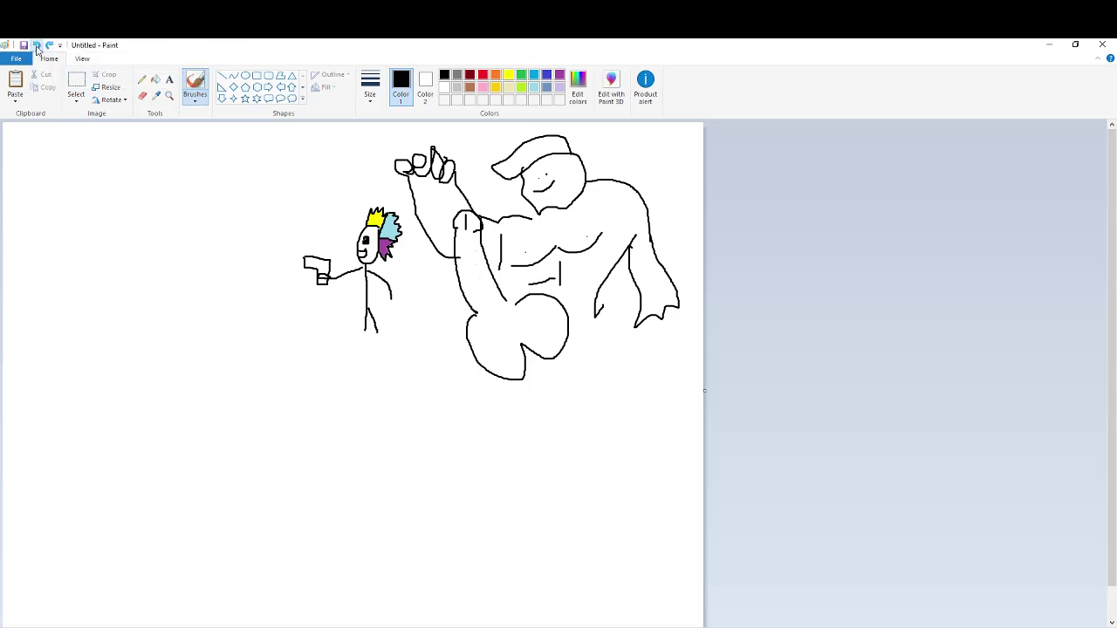
click(37, 47)
click(37, 46)
click(37, 46)
click(37, 46)
click(36, 46)
click(37, 47)
click(37, 47)
click(37, 46)
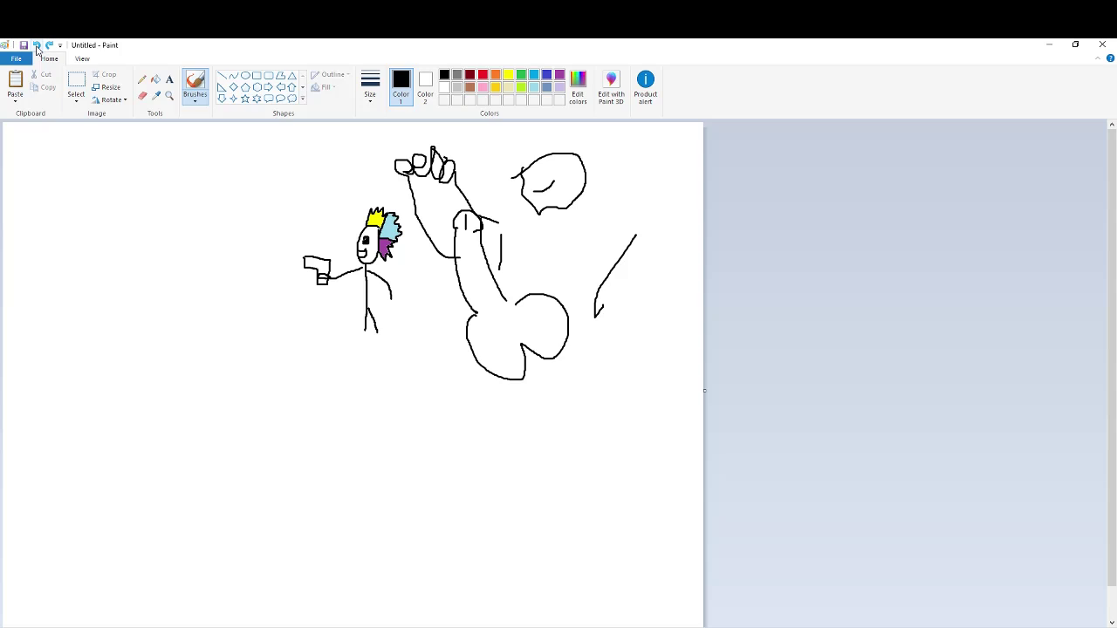
click(36, 46)
Step: Start a new blank picture, discarding the drawing unsaved, and switch over to Discord
click(16, 58)
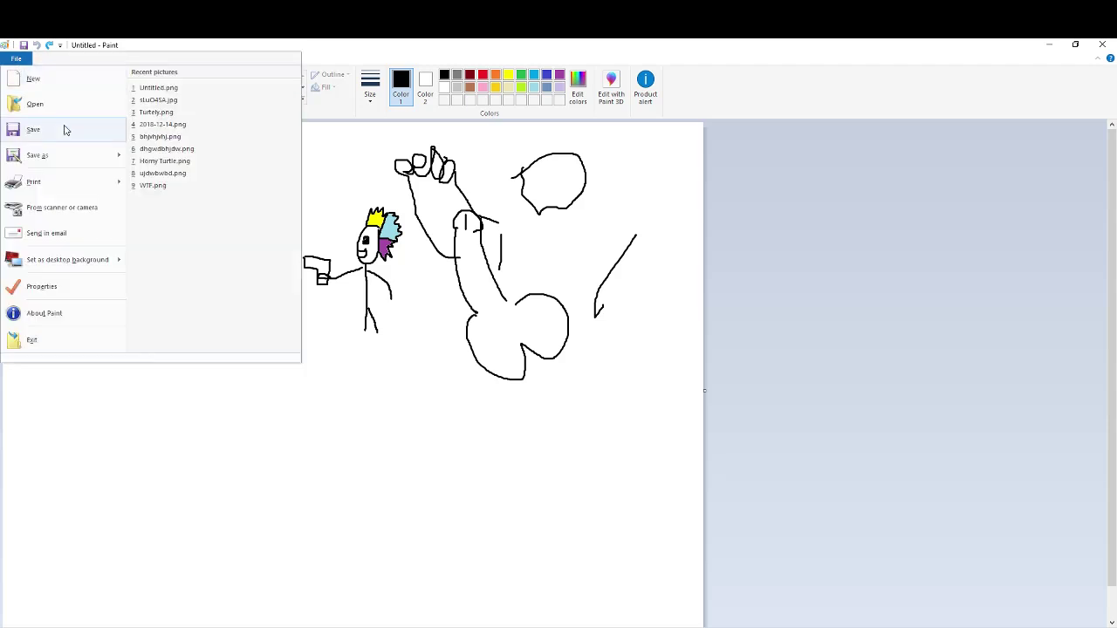
click(58, 91)
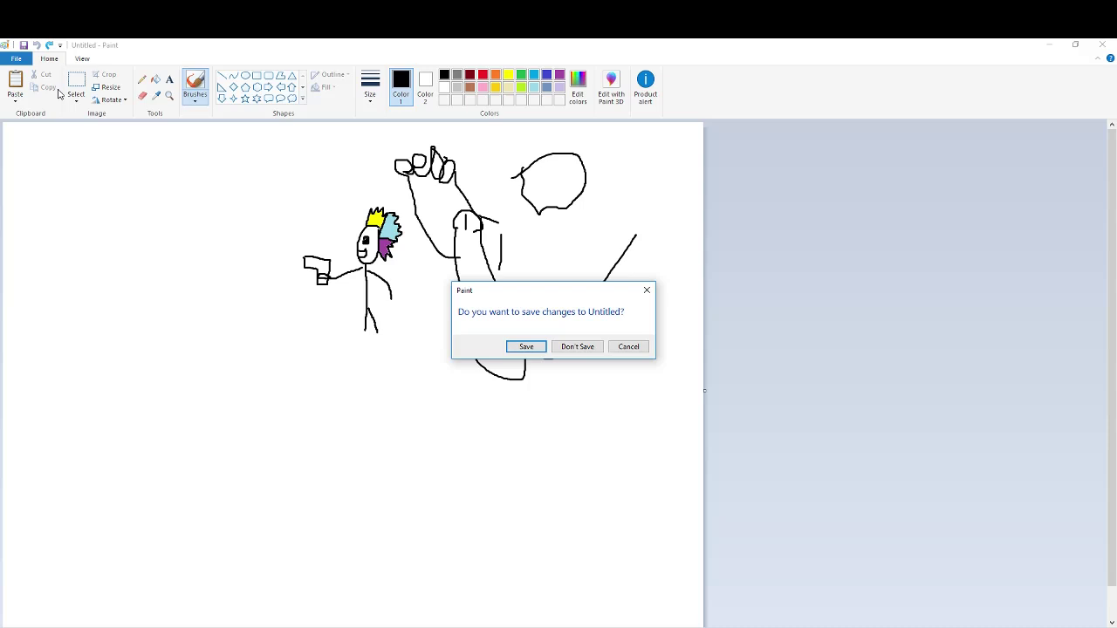
click(578, 345)
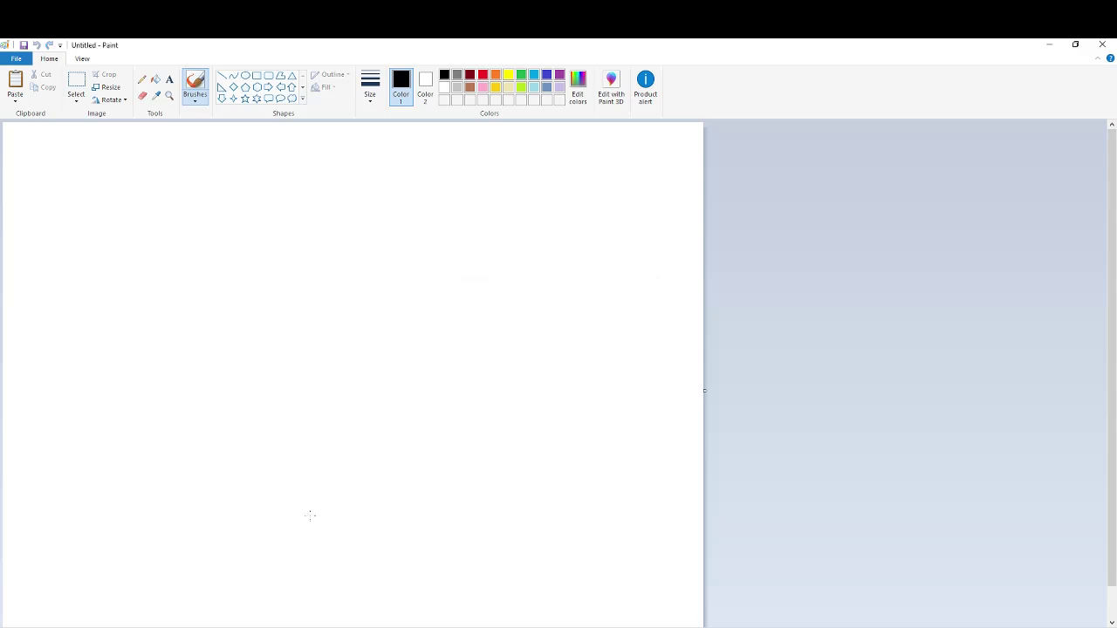
key(alt+Tab)
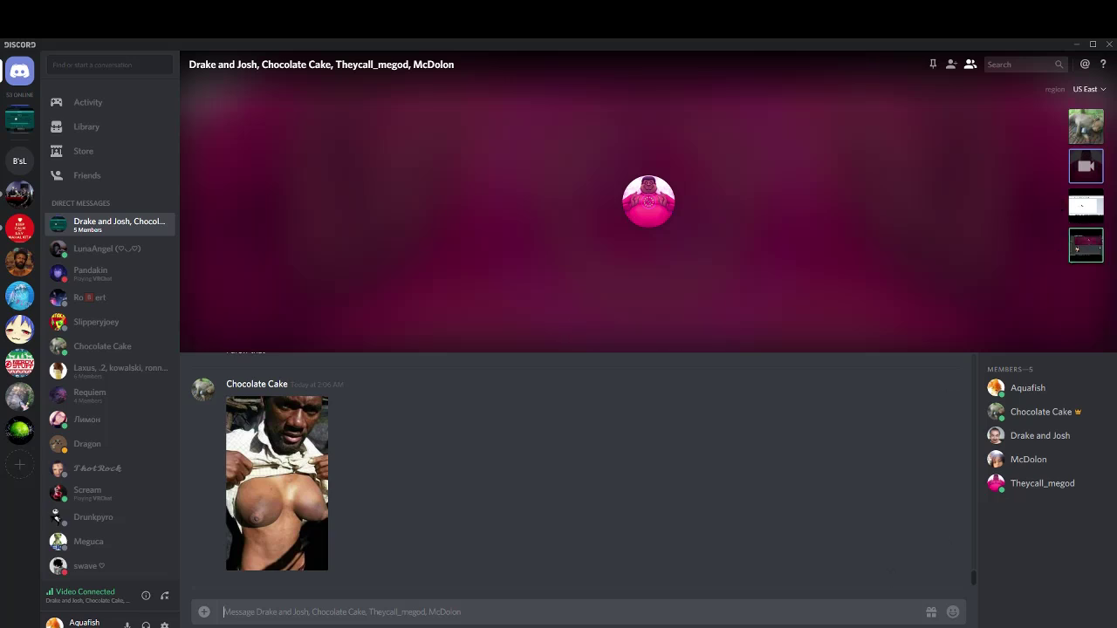
Step: Return focus to the Discord group chat beneath the call view
click(790, 490)
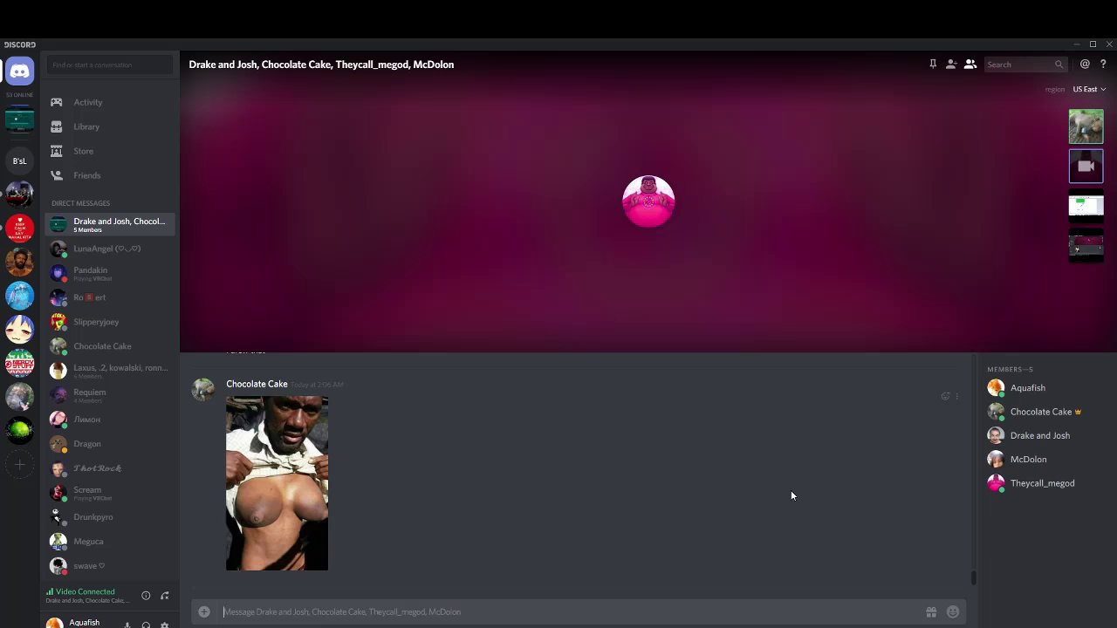
mouse_move(668, 285)
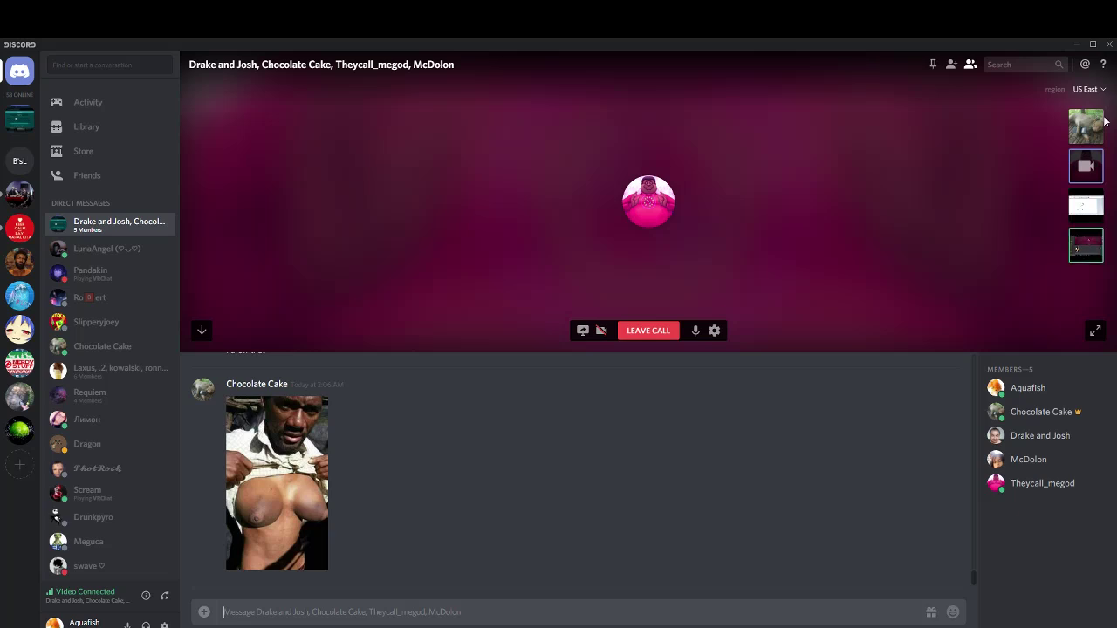
Step: Select the participant's shared Paint screen in the call and view it fullscreen
click(1092, 209)
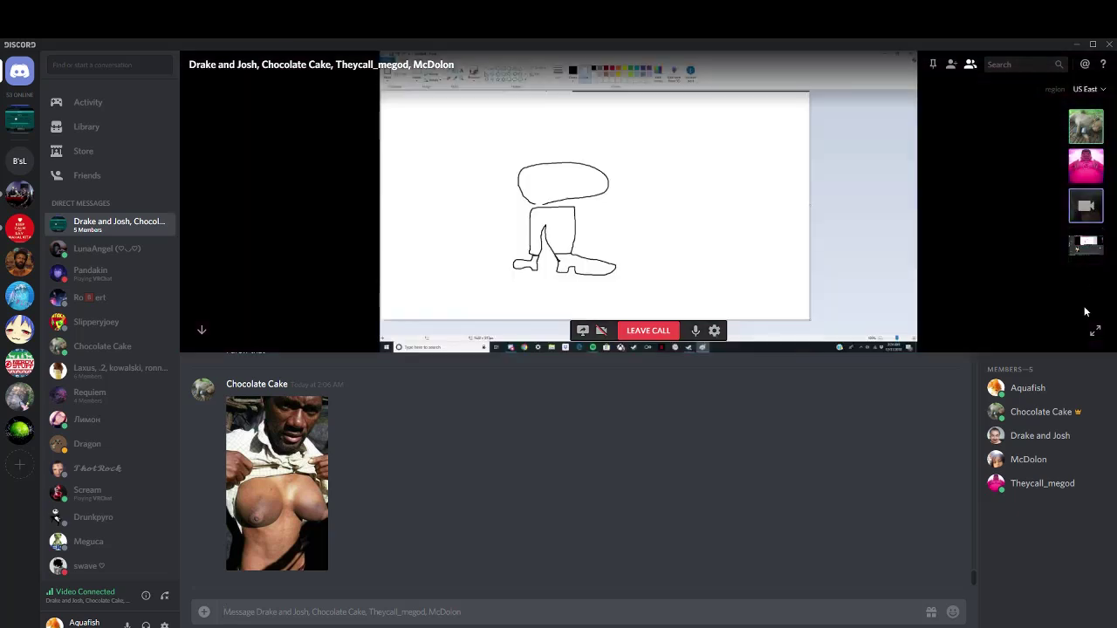
click(1094, 333)
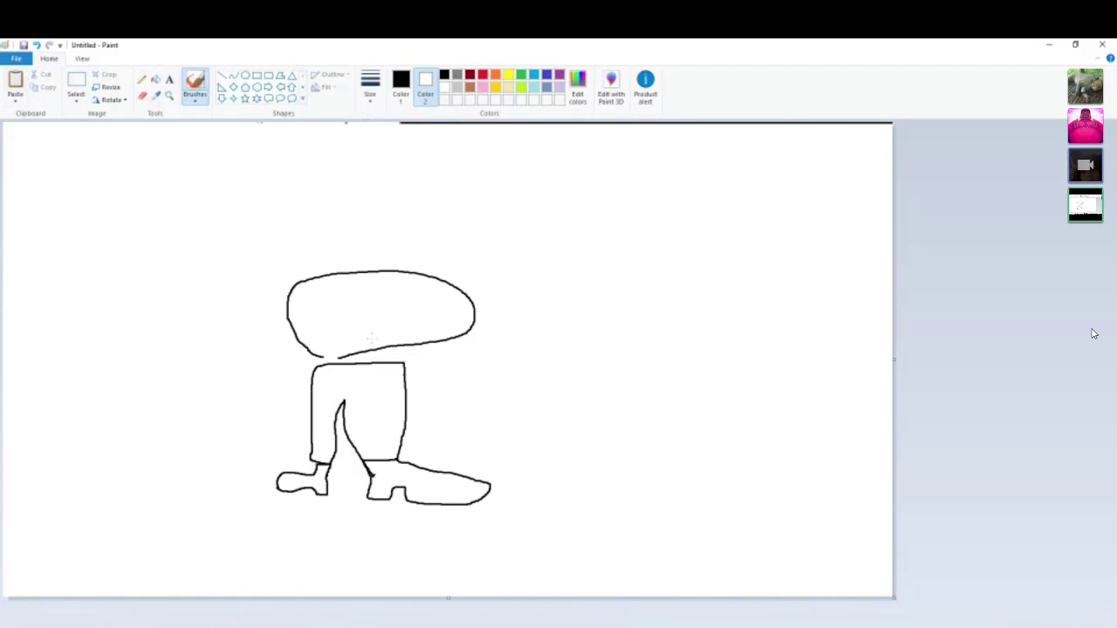